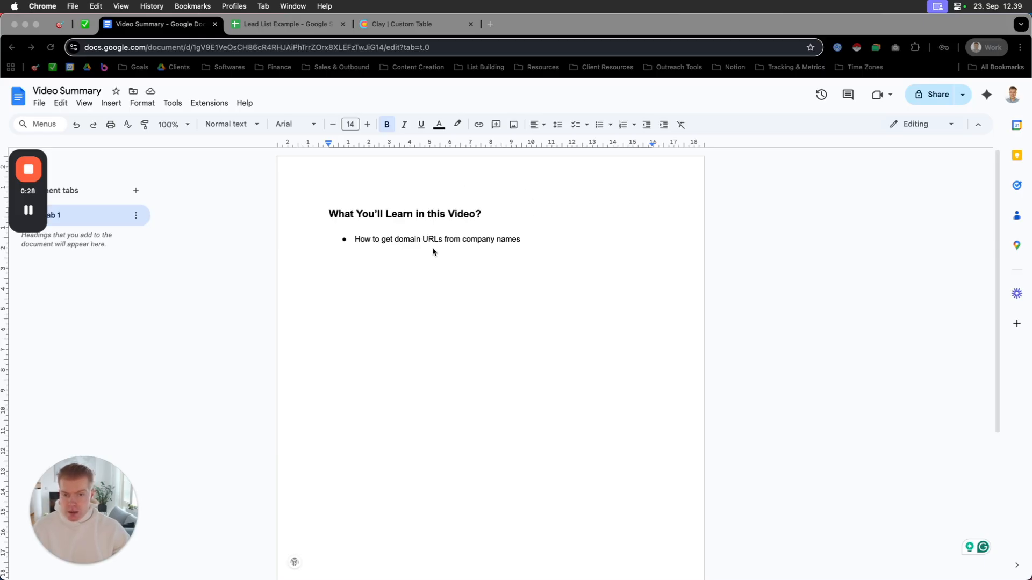
- Switch to the Lead List Example spreadsheet and download the New (Copy) sheet as a CSV file
{"action": "left_click", "coordinate": [290, 24]}
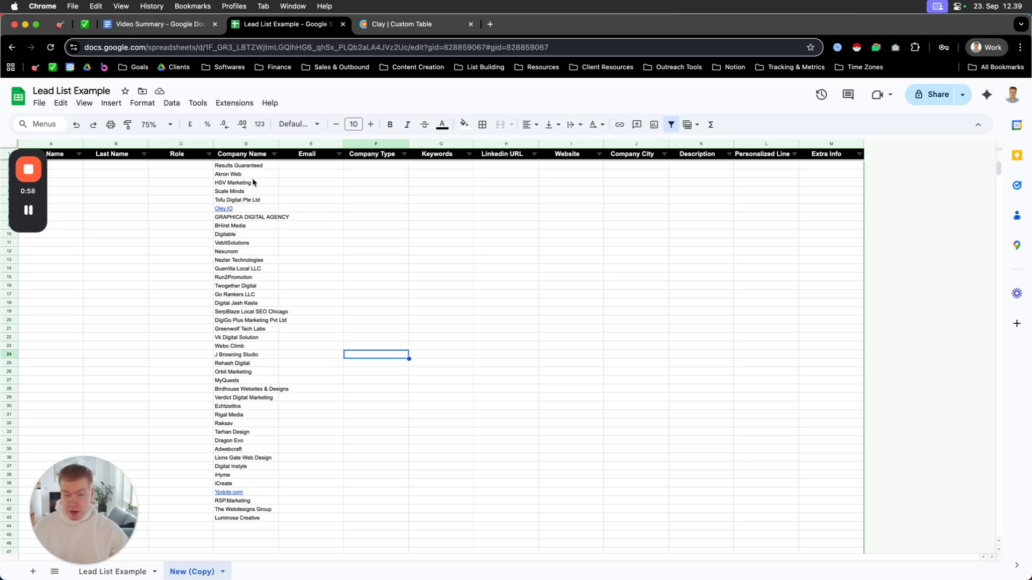
{"action": "left_click_drag", "start_coordinate": [94, 509], "coordinate": [98, 495]}
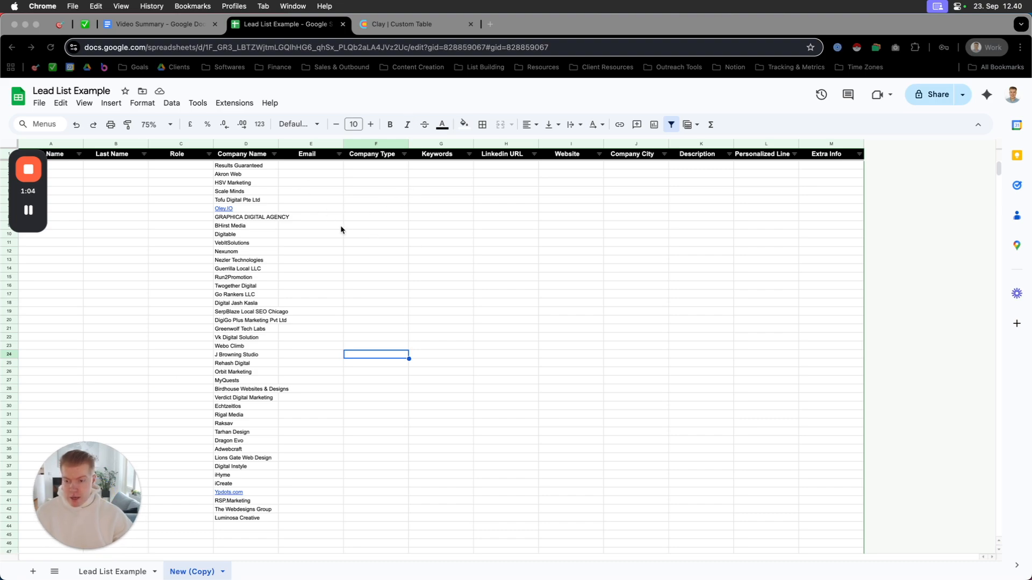
{"action": "left_click", "coordinate": [37, 105]}
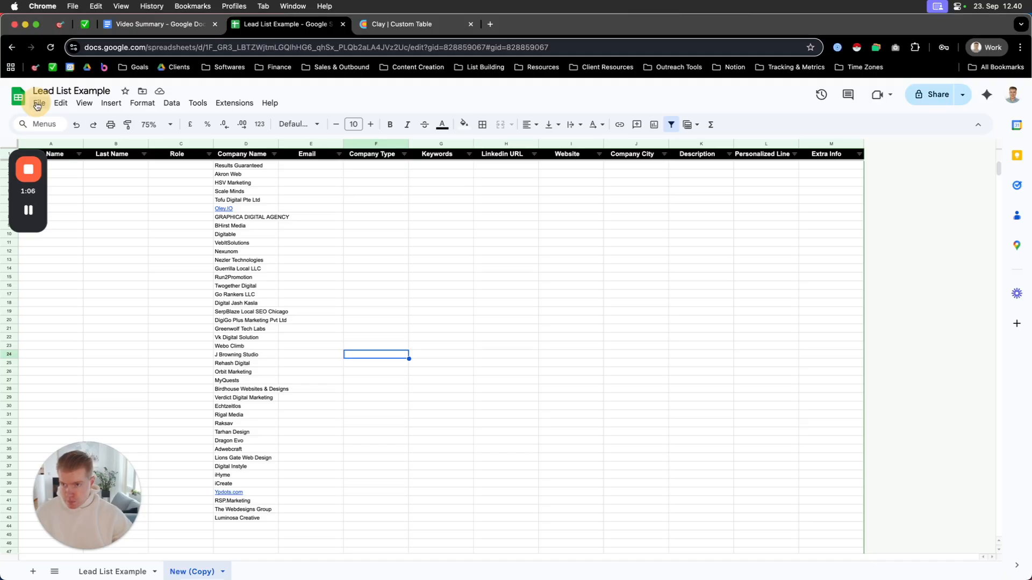
{"action": "left_click", "coordinate": [37, 105]}
{"action": "mouse_move", "coordinate": [70, 232]}
{"action": "left_click", "coordinate": [295, 300]}
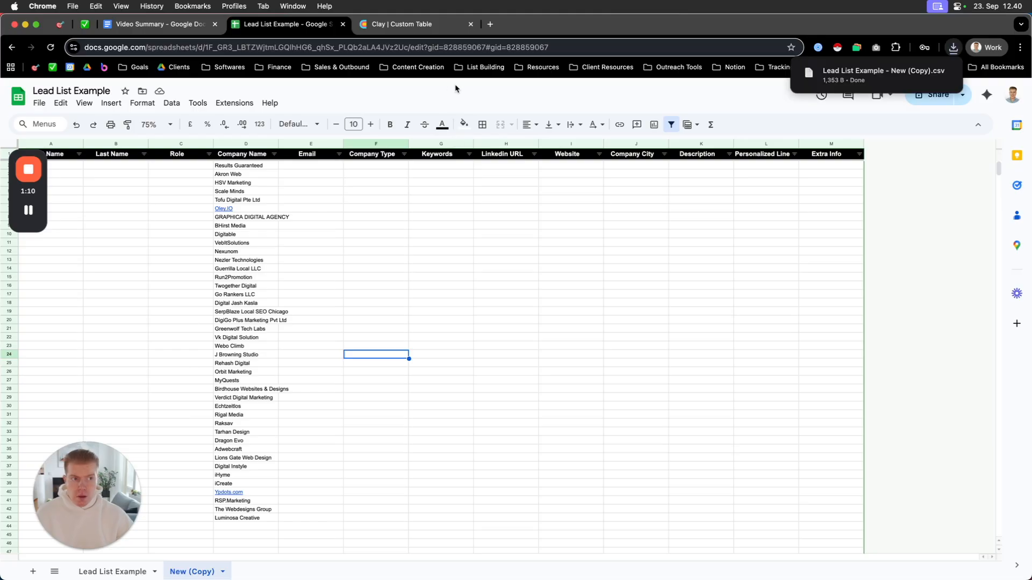
- In the Clay custom table, start a CSV import and load Lead List Example - New (Copy).csv from the recent downloads
{"action": "left_click", "coordinate": [437, 23]}
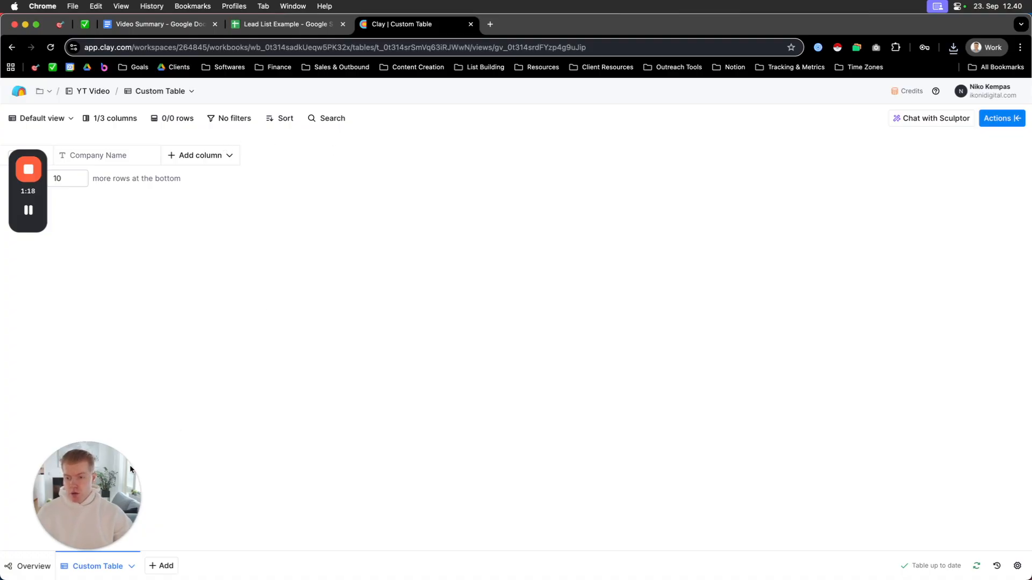
{"action": "left_click_drag", "start_coordinate": [96, 496], "coordinate": [876, 469]}
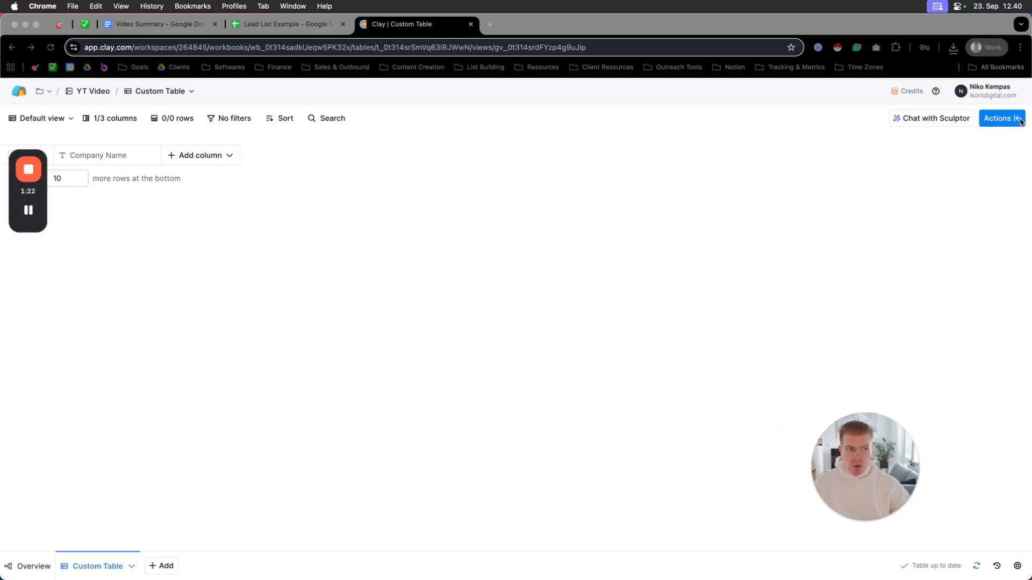
{"action": "left_click", "coordinate": [1001, 118]}
{"action": "left_click", "coordinate": [808, 177]}
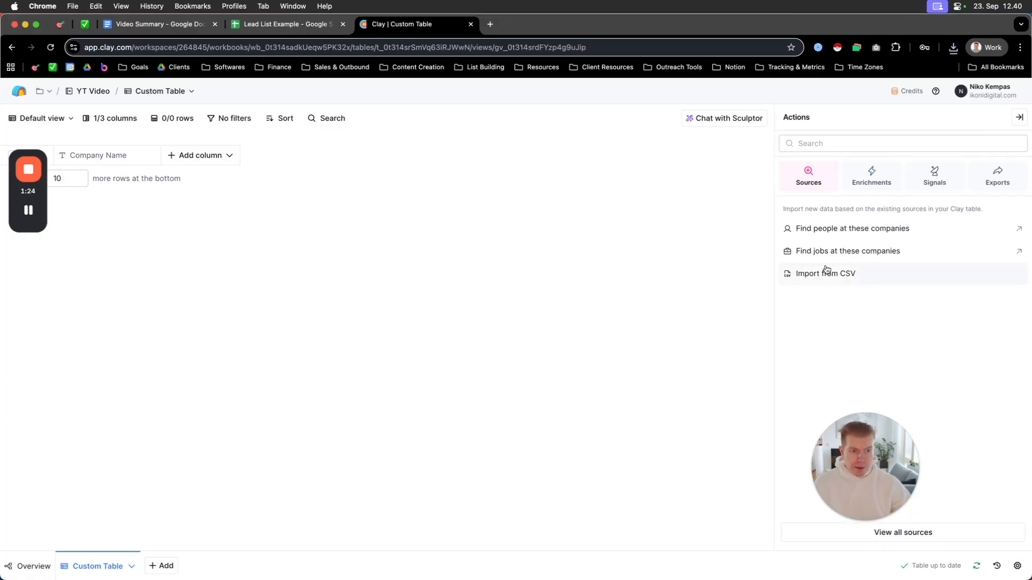
{"action": "left_click", "coordinate": [825, 274]}
{"action": "left_click", "coordinate": [953, 48]}
{"action": "left_click_drag", "start_coordinate": [859, 99], "coordinate": [454, 213]}
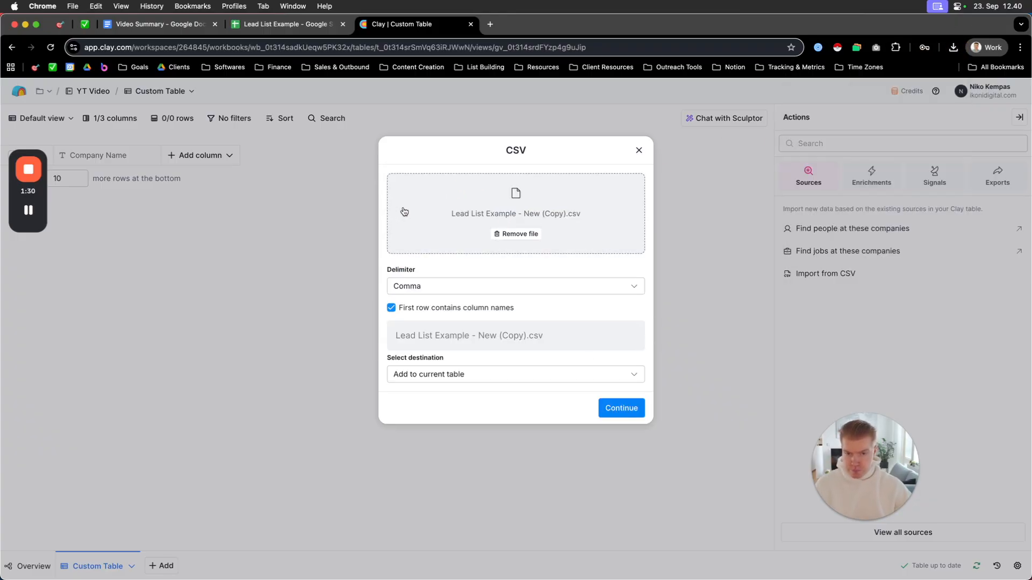
- Complete the CSV import into the current table, look through the imported rows and close the Actions pane
{"action": "left_click", "coordinate": [626, 410]}
{"action": "left_click", "coordinate": [617, 493]}
{"action": "left_click", "coordinate": [611, 546]}
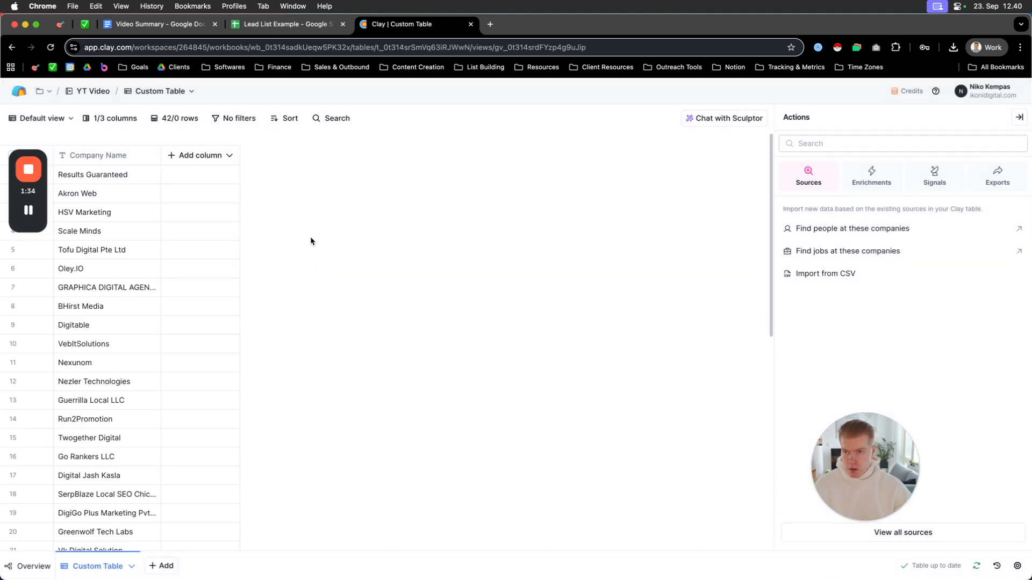
{"action": "scroll", "coordinate": [149, 304], "scroll_direction": "down", "scroll_amount": 10}
{"action": "scroll", "coordinate": [177, 306], "scroll_direction": "up", "scroll_amount": 10}
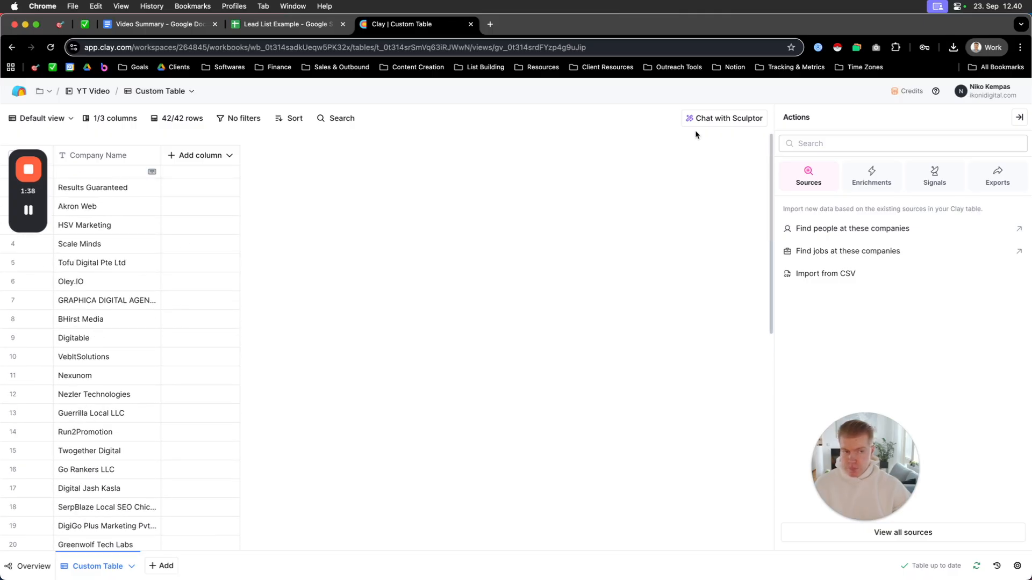
{"action": "left_click", "coordinate": [1019, 118]}
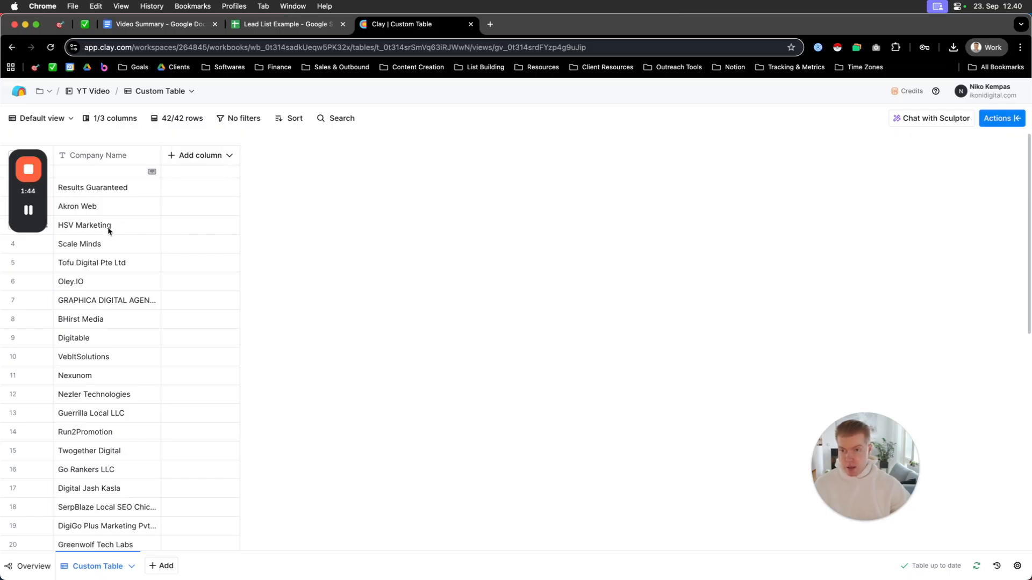
- Add Clearbit's Find Domain from Company Name enrichment and review its Company Name column mapping
{"action": "left_click", "coordinate": [204, 159]}
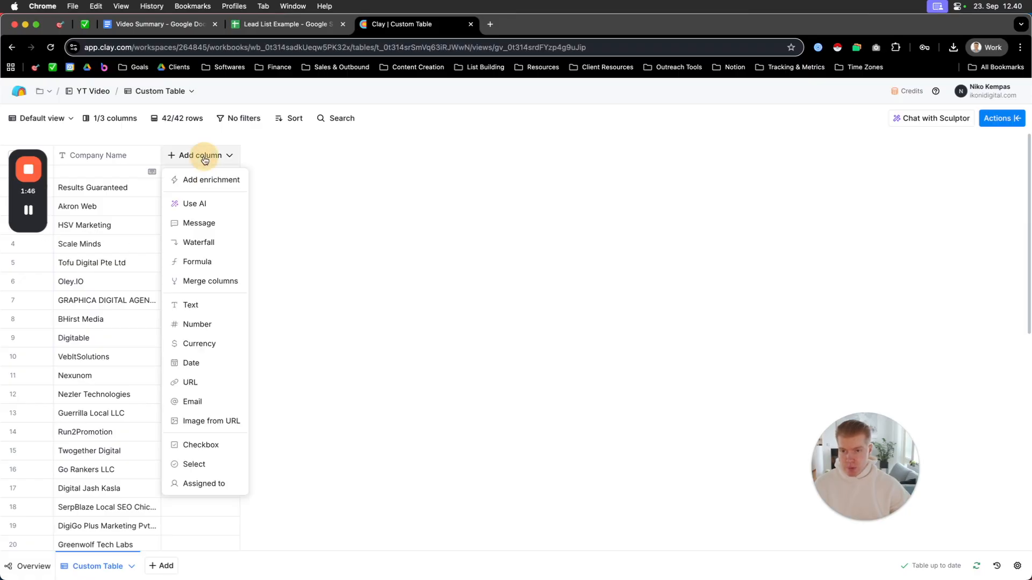
{"action": "left_click", "coordinate": [218, 179]}
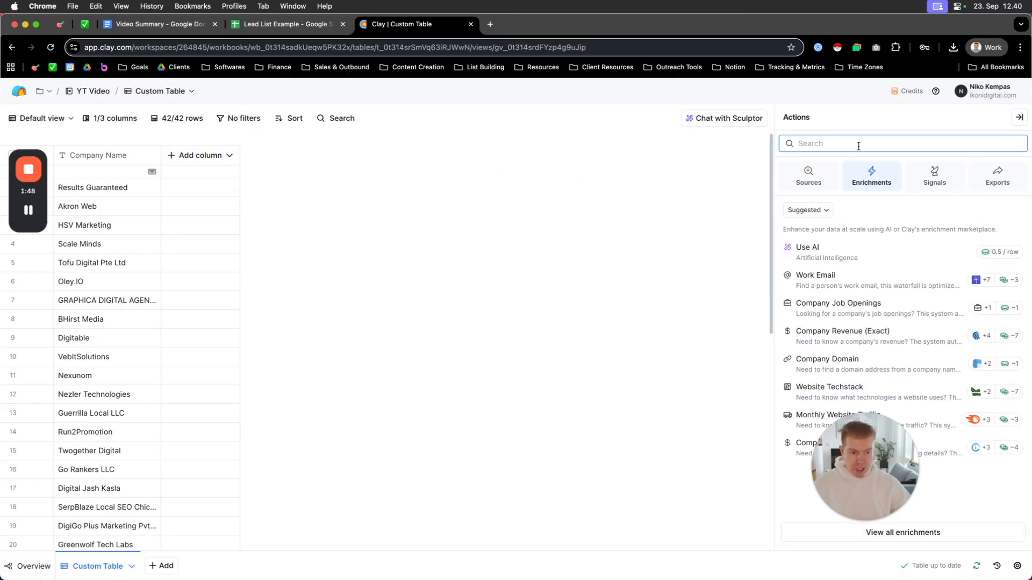
{"action": "type", "text": "clearbi"}
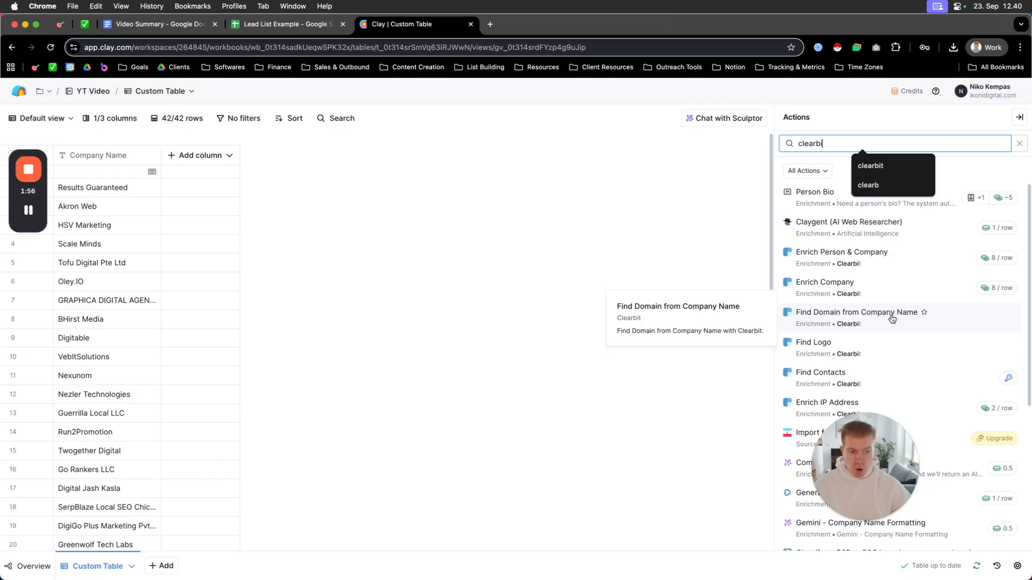
{"action": "left_click", "coordinate": [892, 318]}
{"action": "left_click_drag", "start_coordinate": [881, 466], "coordinate": [724, 478]}
{"action": "scroll", "coordinate": [911, 365], "scroll_direction": "down", "scroll_amount": 1}
{"action": "scroll", "coordinate": [909, 365], "scroll_direction": "down", "scroll_amount": 1}
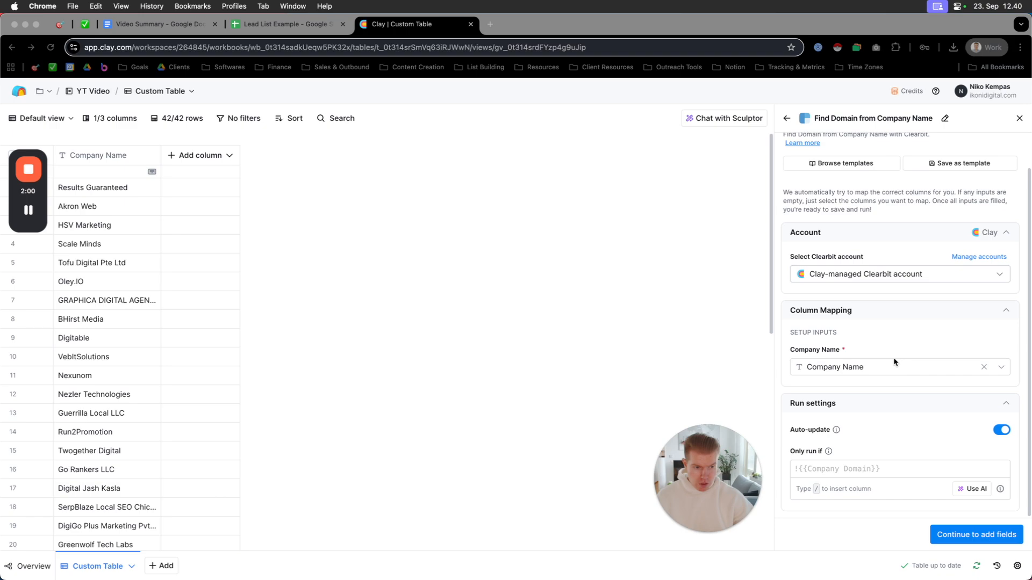
- Add the enrichment's Domain output as a column, then save and run the enrichment on the table
{"action": "left_click", "coordinate": [993, 531]}
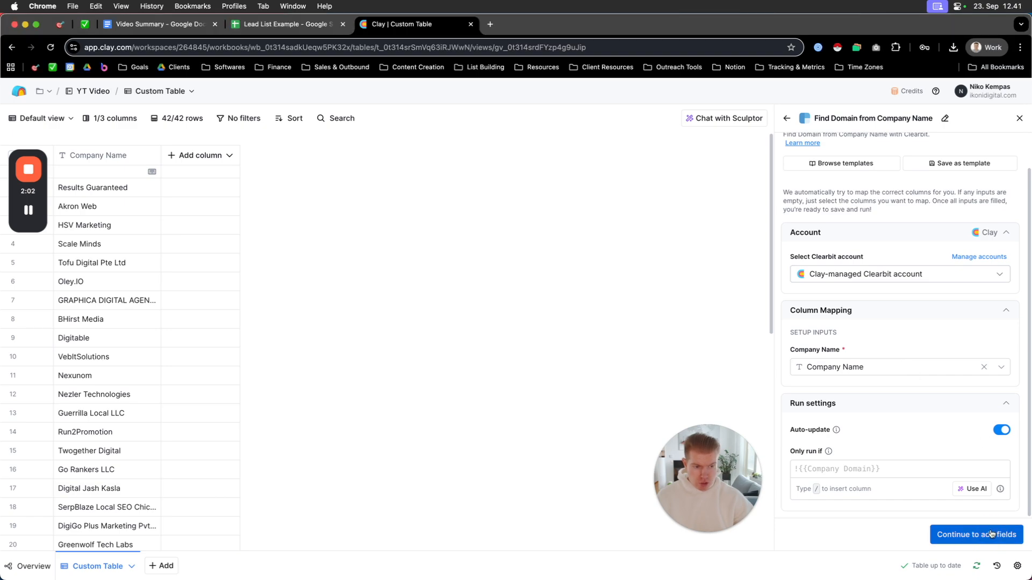
{"action": "left_click", "coordinate": [983, 539]}
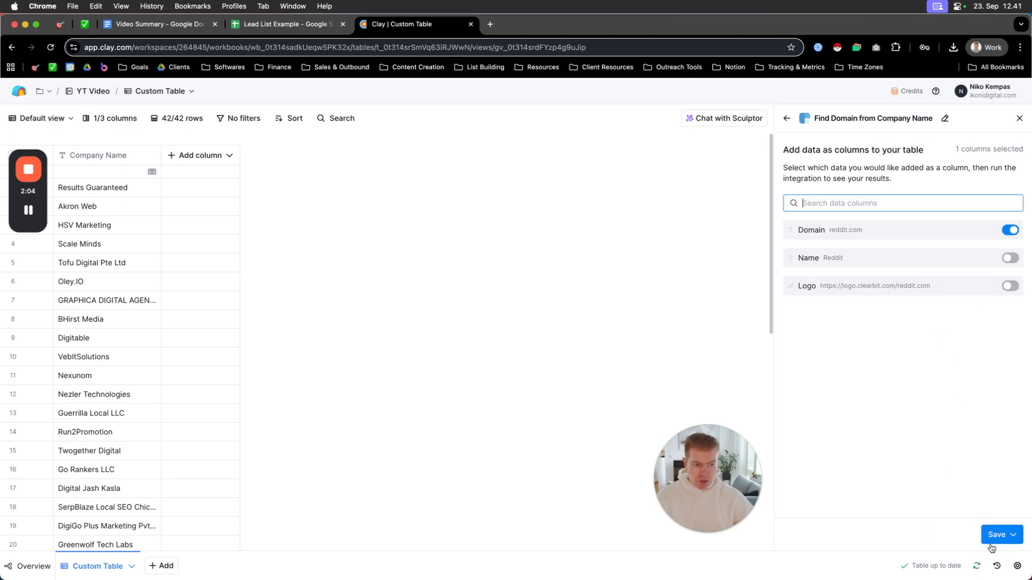
{"action": "left_click", "coordinate": [1014, 535]}
{"action": "left_click", "coordinate": [948, 489]}
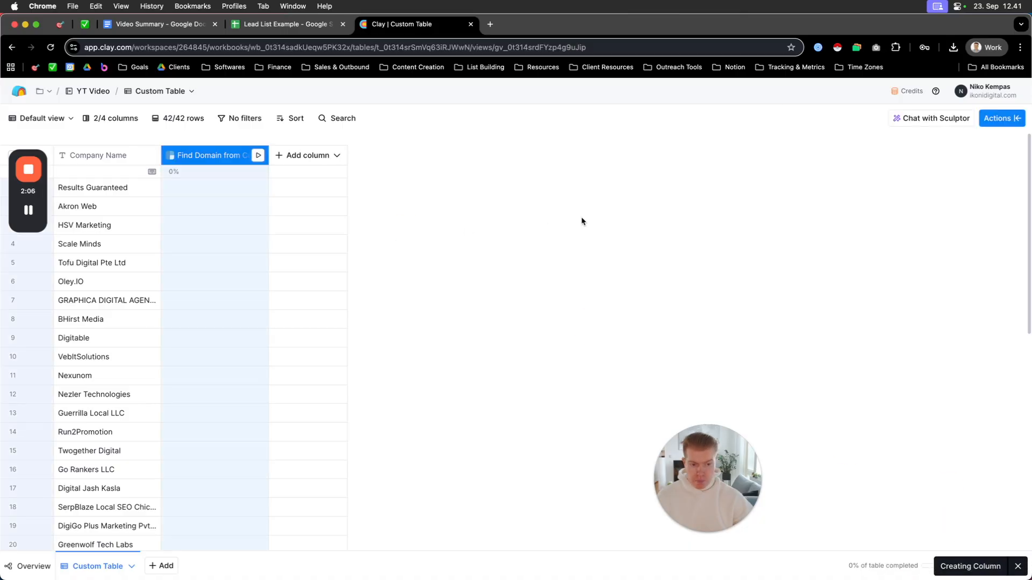
- Examine the Clearbit domain results for all companies in the table, including the rows without a domain
{"action": "left_click_drag", "start_coordinate": [727, 478], "coordinate": [838, 469]}
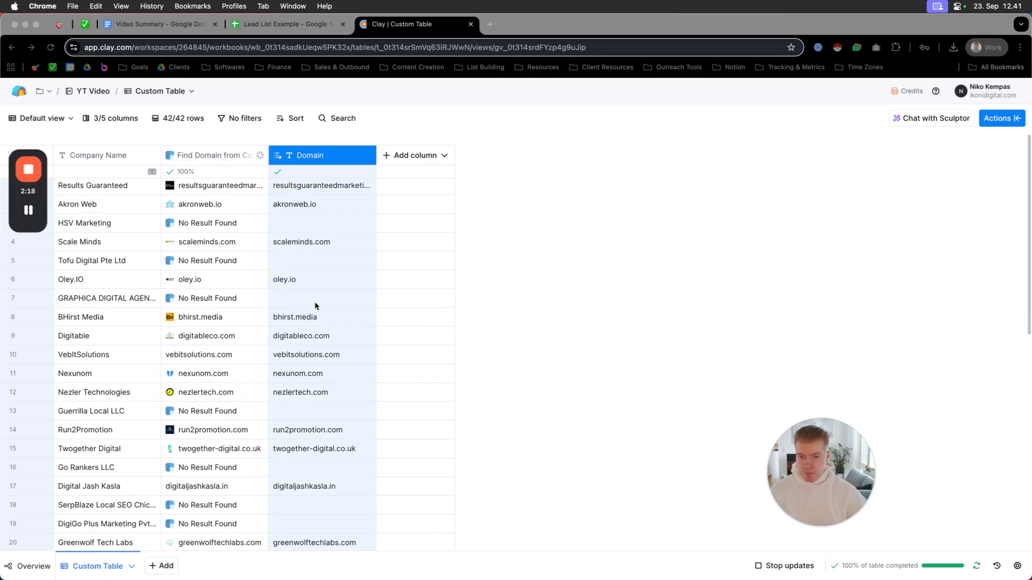
{"action": "scroll", "coordinate": [314, 307], "scroll_direction": "down", "scroll_amount": 3}
{"action": "scroll", "coordinate": [314, 307], "scroll_direction": "down", "scroll_amount": 5}
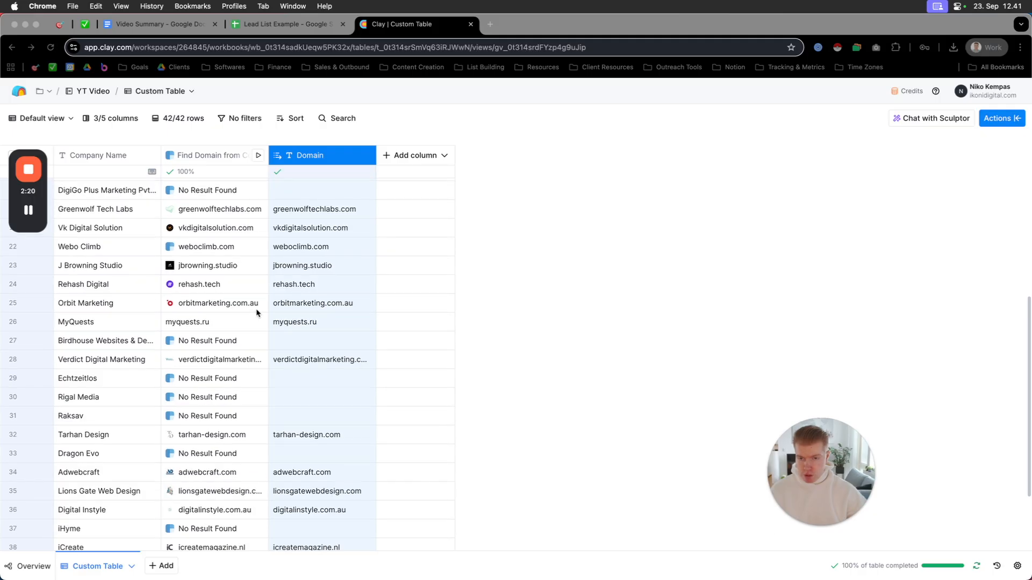
{"action": "scroll", "coordinate": [256, 313], "scroll_direction": "up", "scroll_amount": 10}
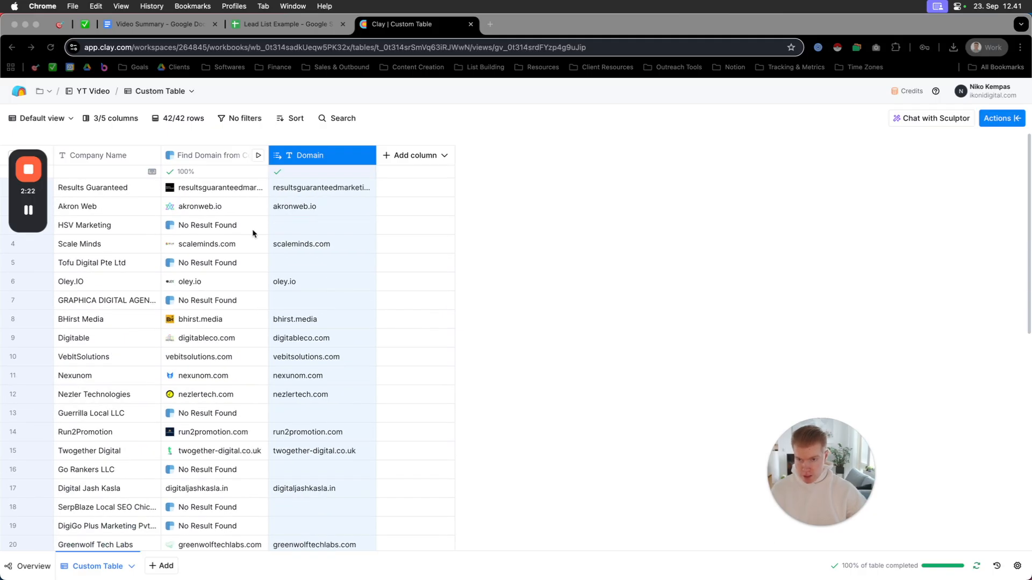
{"action": "scroll", "coordinate": [225, 306], "scroll_direction": "down", "scroll_amount": 10}
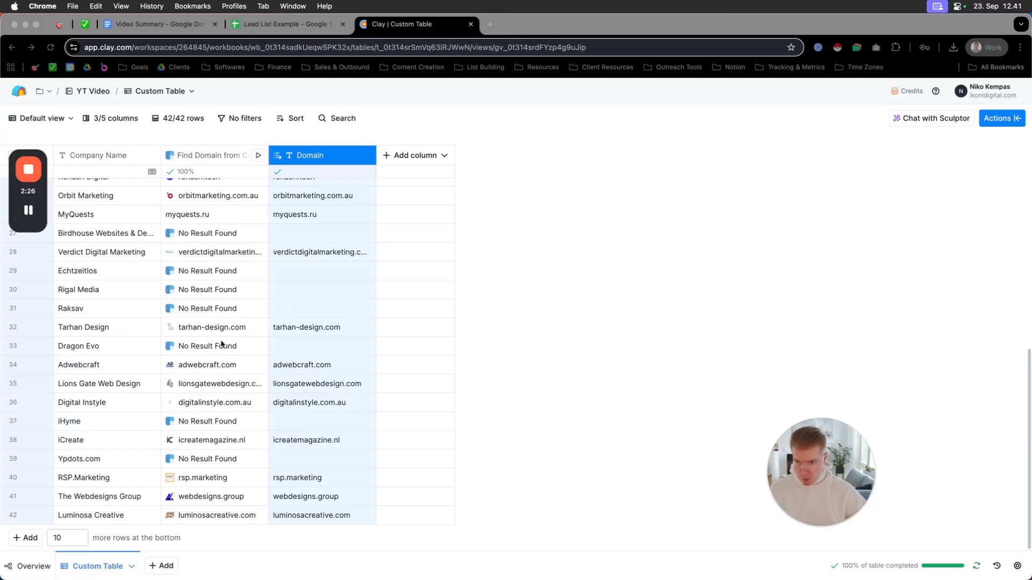
{"action": "scroll", "coordinate": [220, 338], "scroll_direction": "up", "scroll_amount": 5}
{"action": "scroll", "coordinate": [232, 324], "scroll_direction": "up", "scroll_amount": 3}
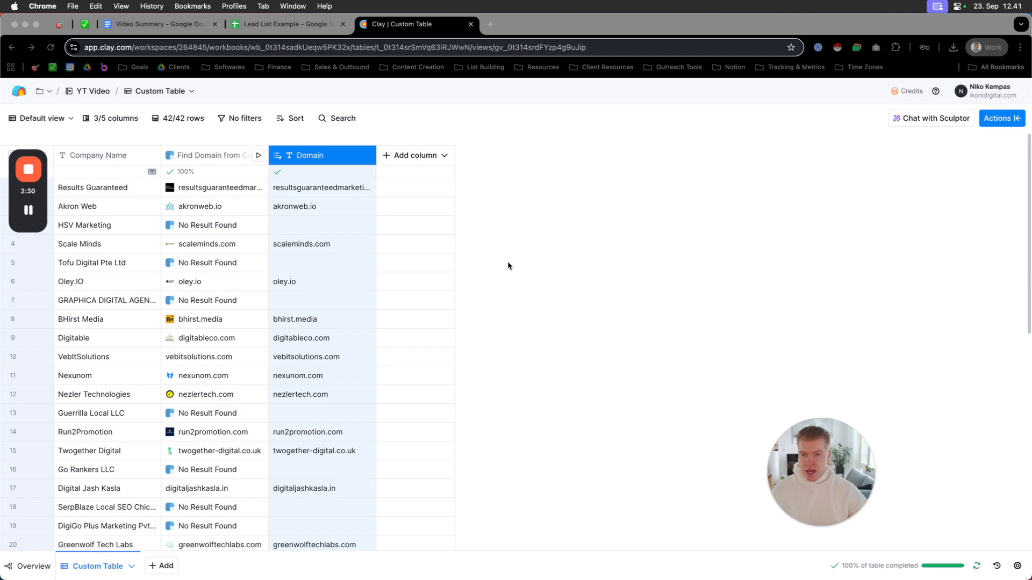
{"action": "left_click", "coordinate": [557, 264]}
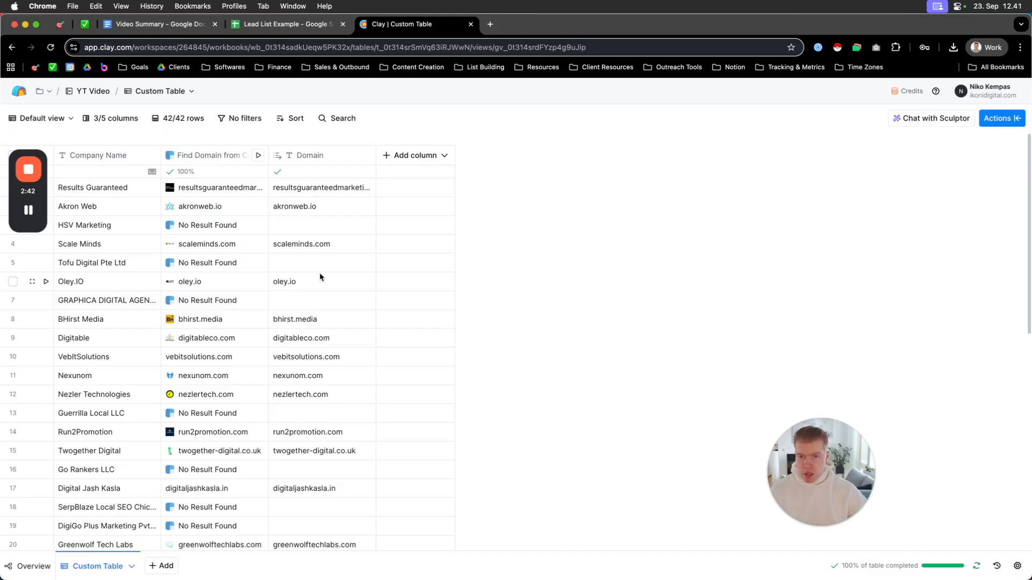
{"action": "left_click", "coordinate": [435, 161]}
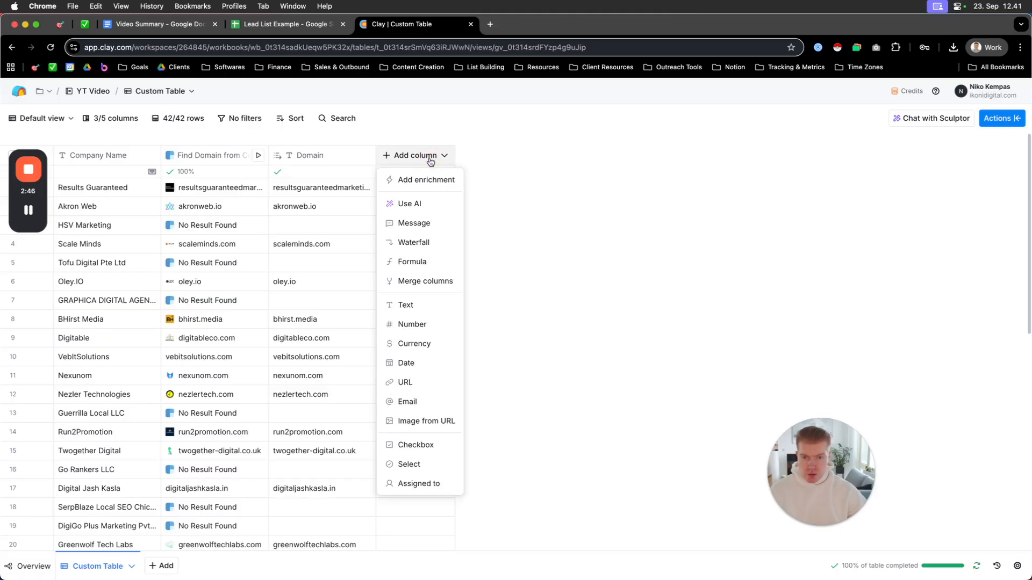
{"action": "left_click", "coordinate": [579, 157]}
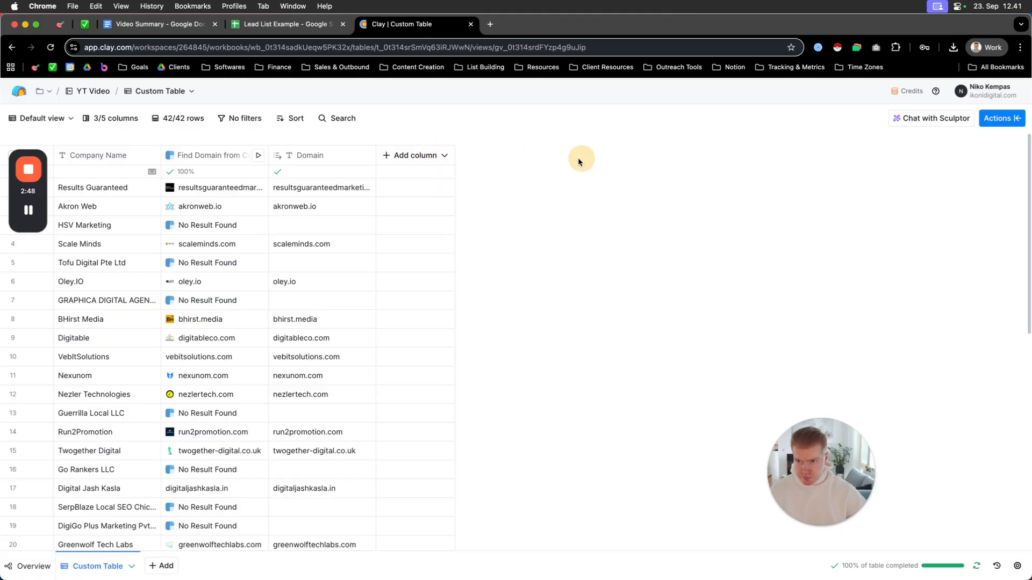
{"action": "mouse_move", "coordinate": [28, 213]}
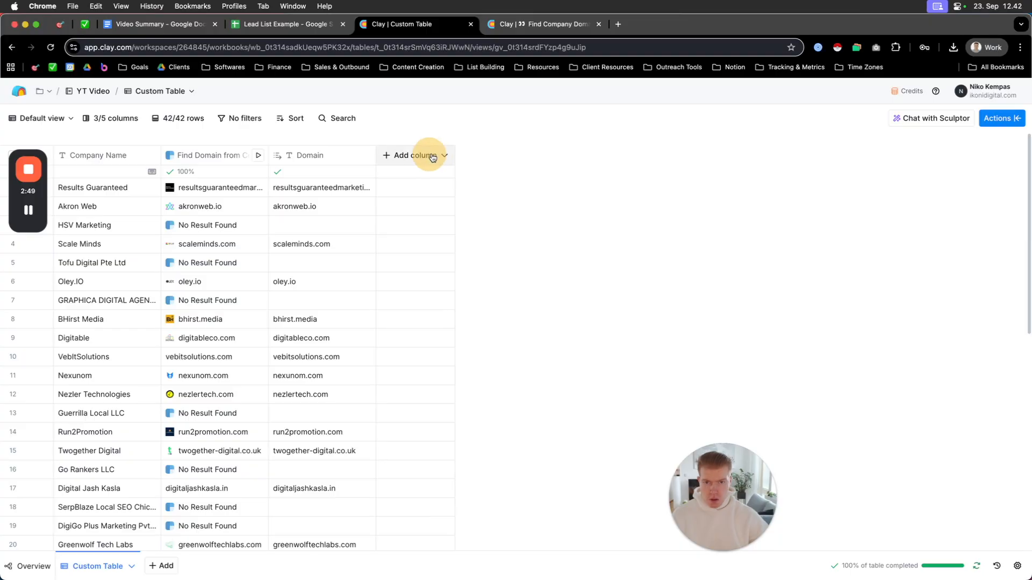
- Add a Use AI column, go to its manual configuration and set the model to GPT 4o Mini for web research
{"action": "left_click", "coordinate": [426, 156]}
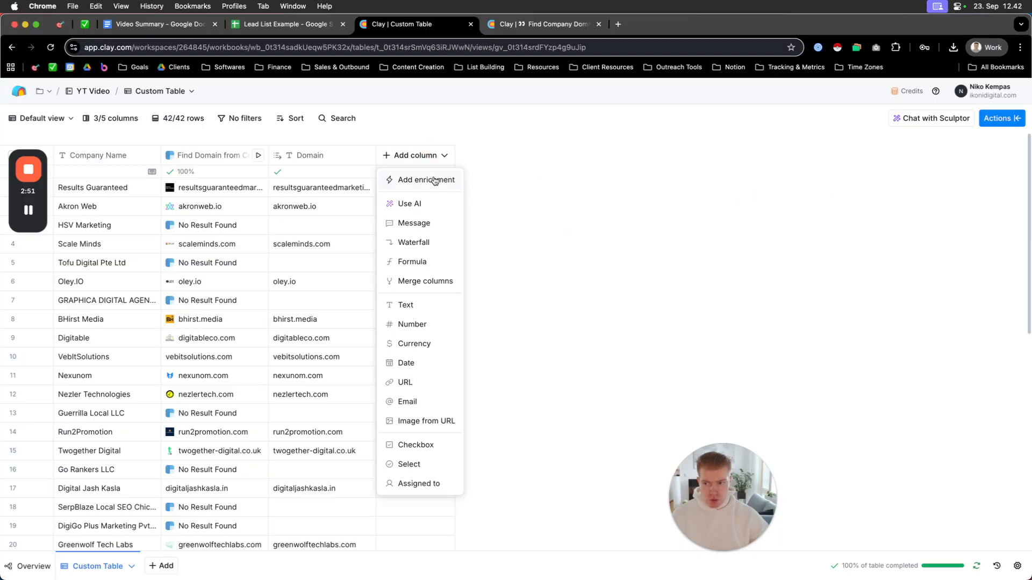
{"action": "left_click", "coordinate": [420, 207]}
{"action": "left_click", "coordinate": [964, 145]}
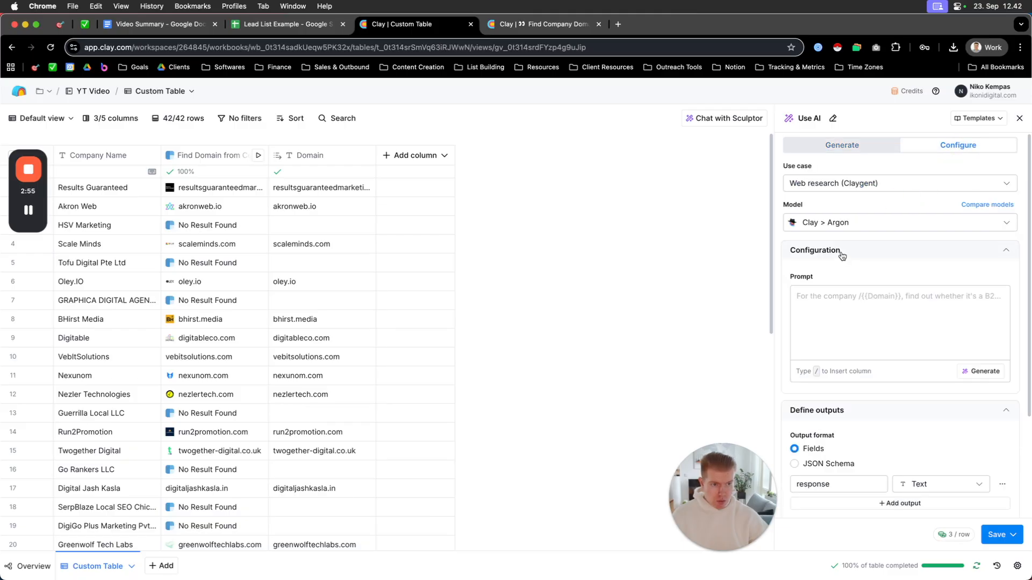
{"action": "left_click", "coordinate": [863, 222]}
{"action": "scroll", "coordinate": [881, 300], "scroll_direction": "down", "scroll_amount": 1}
{"action": "scroll", "coordinate": [875, 313], "scroll_direction": "up", "scroll_amount": 4}
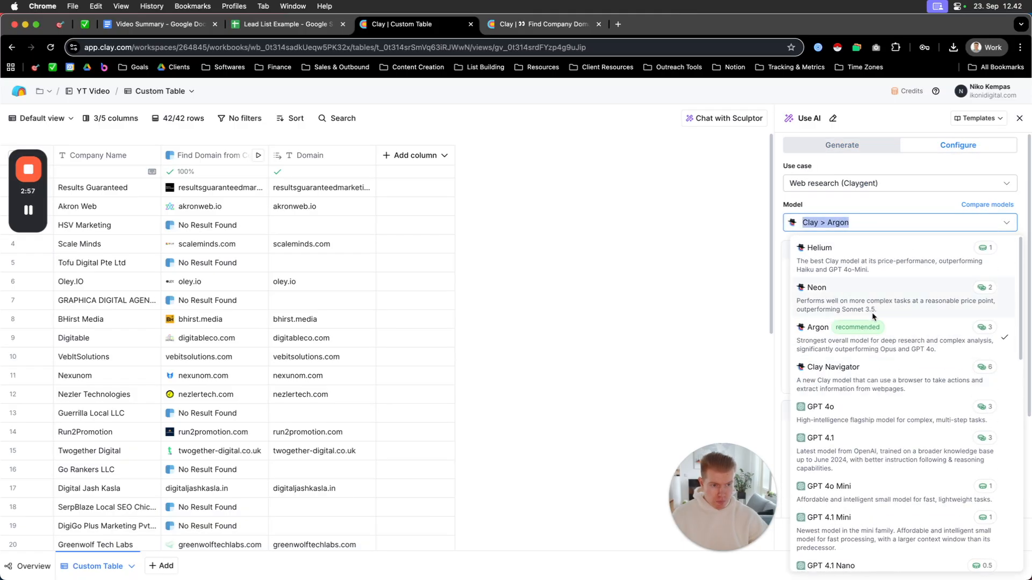
{"action": "scroll", "coordinate": [874, 360], "scroll_direction": "down", "scroll_amount": 1}
{"action": "left_click", "coordinate": [860, 464]}
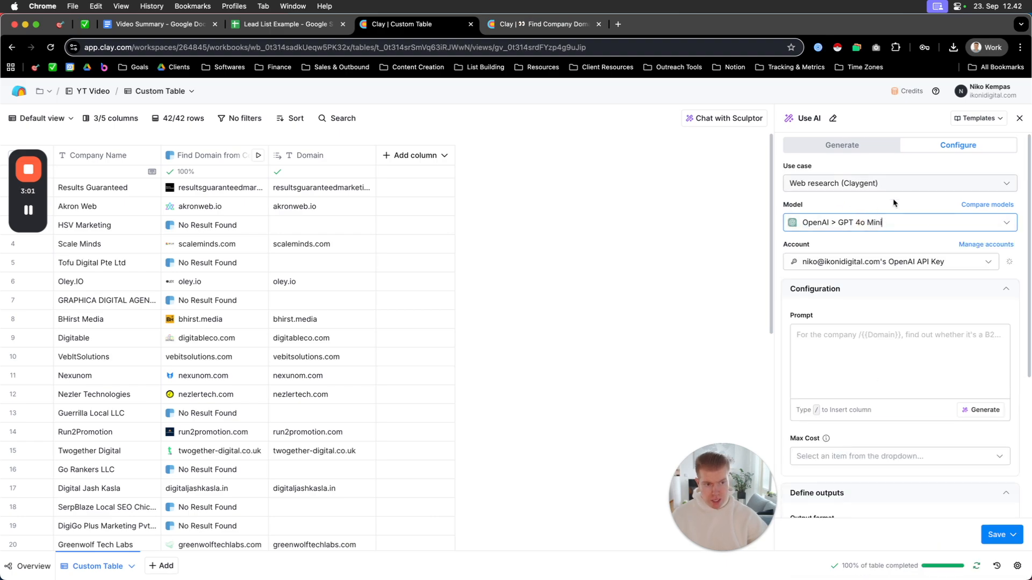
- Copy the full Company Domain prompt from the Find Company Domain From Company Name table into the new AI column's prompt
{"action": "left_click", "coordinate": [537, 24]}
{"action": "left_click_drag", "start_coordinate": [796, 339], "coordinate": [1024, 461]}
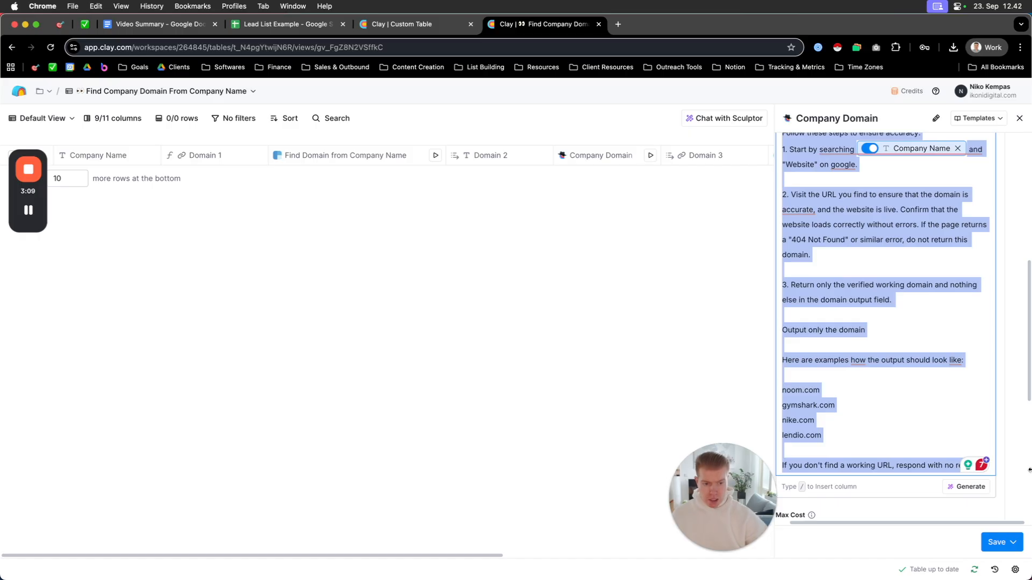
{"action": "left_click", "coordinate": [402, 24]}
{"action": "left_click", "coordinate": [892, 222]}
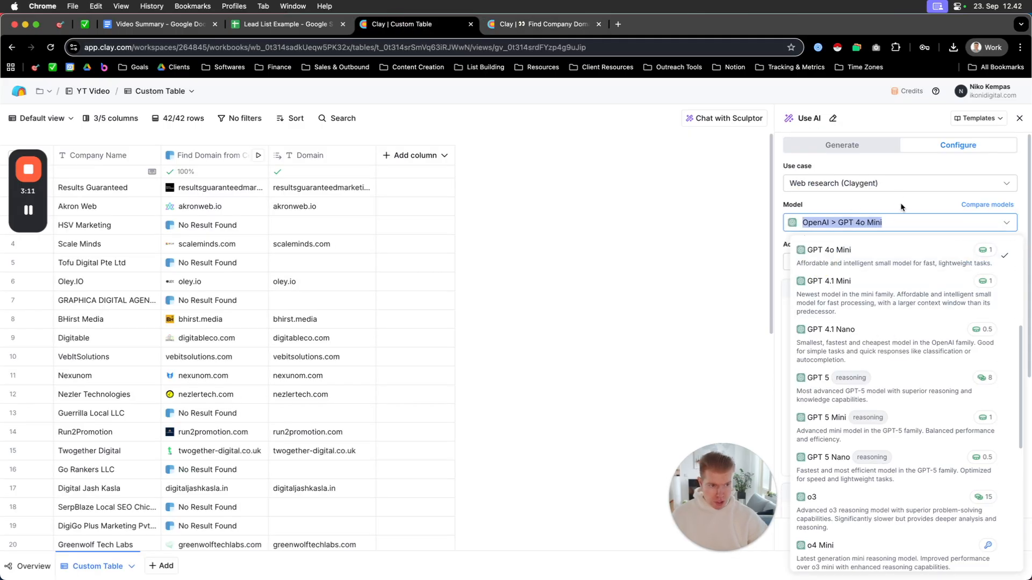
{"action": "left_click", "coordinate": [785, 349]}
{"action": "left_click", "coordinate": [869, 340]}
{"action": "key", "text": "super+v"}
- Replace the deleted column reference after "The company you are finding the domain for is" in the prompt with the Company Name column
{"action": "scroll", "coordinate": [892, 397], "scroll_direction": "up", "scroll_amount": 4}
{"action": "left_click", "coordinate": [882, 366]}
{"action": "left_click", "coordinate": [967, 348]}
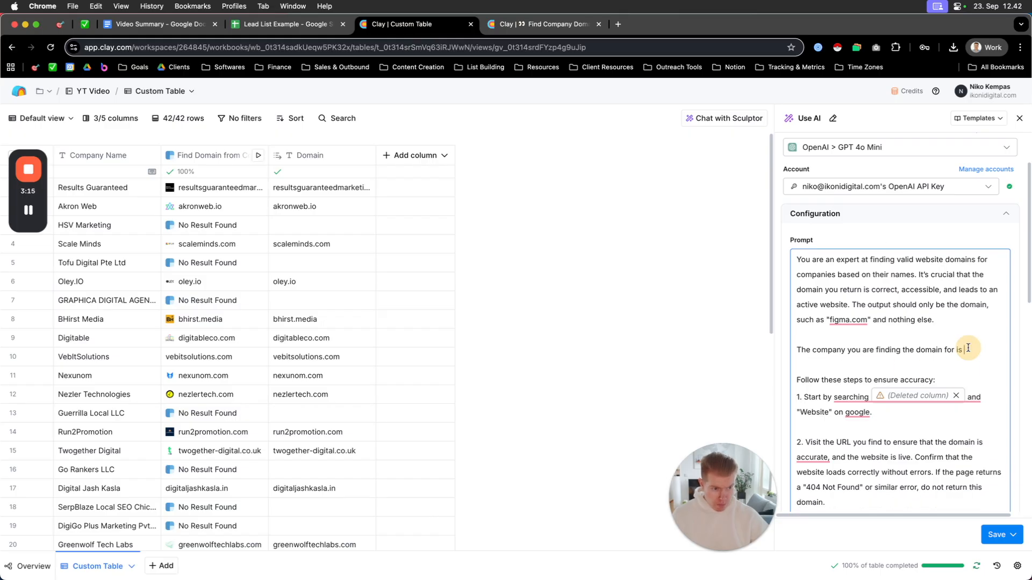
{"action": "type", "text": "/"}
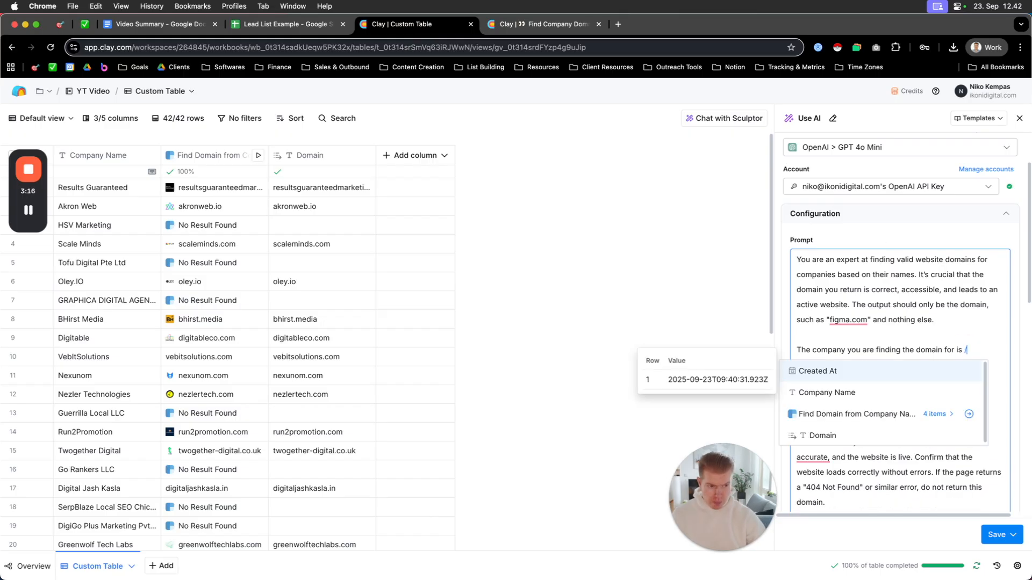
{"action": "left_click", "coordinate": [842, 398]}
- Replace the deleted column reference after "Start by searching" in prompt step 1 with the Company Name column, leaving no stray slash
{"action": "left_click", "coordinate": [947, 412]}
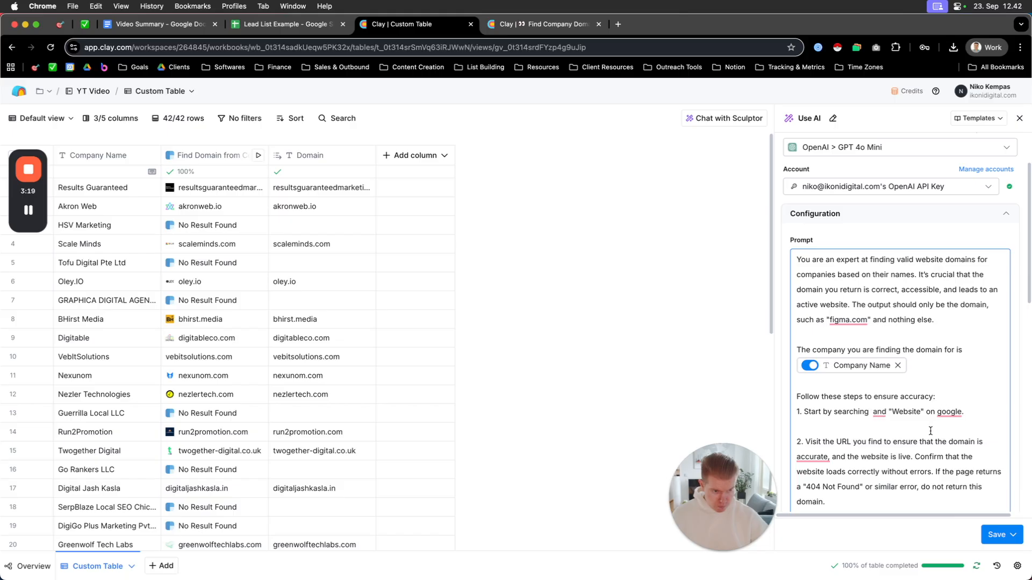
{"action": "type", "text": "/"}
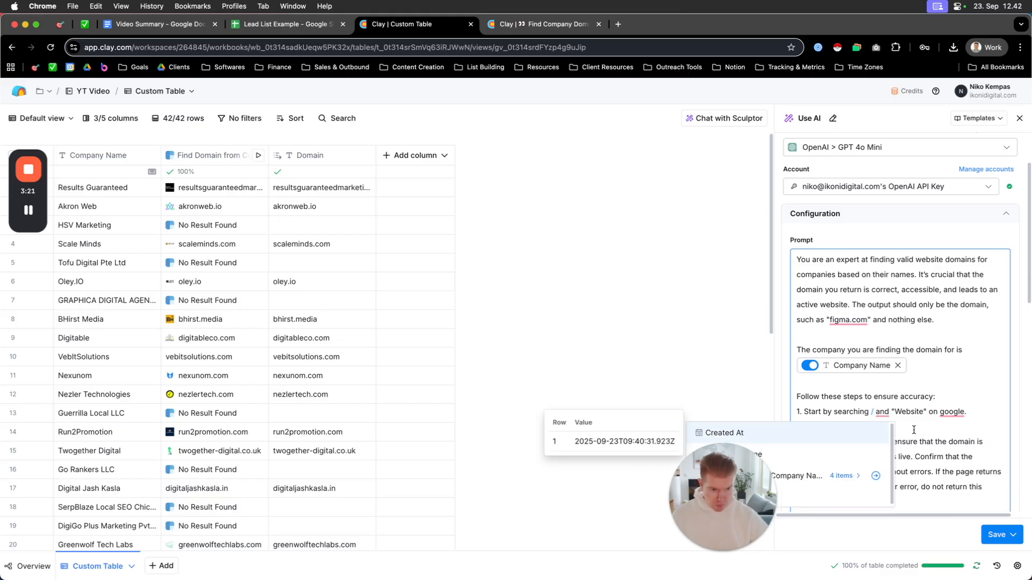
{"action": "left_click_drag", "start_coordinate": [739, 482], "coordinate": [651, 494]}
{"action": "left_click", "coordinate": [876, 410]}
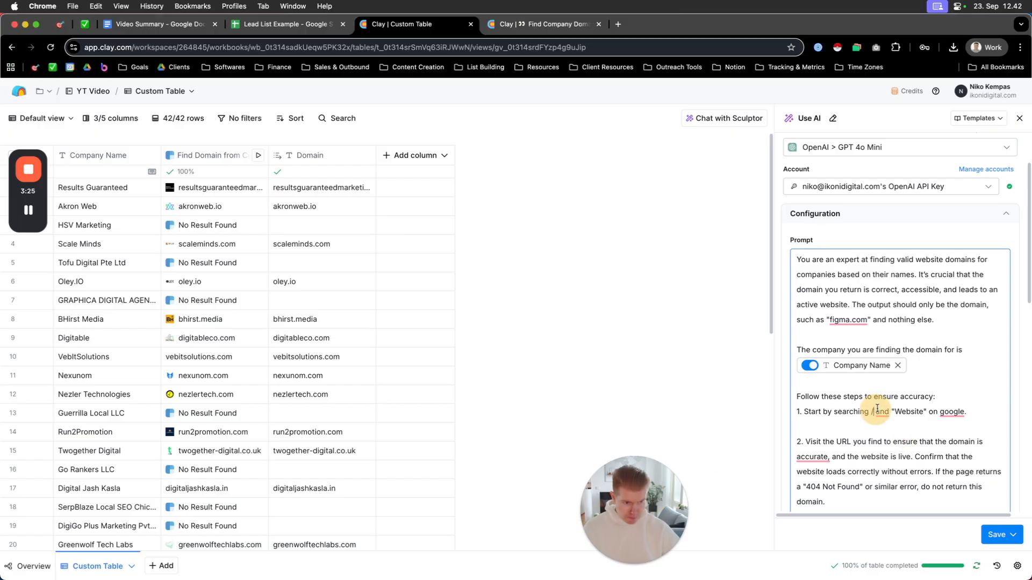
{"action": "type", "text": "/"}
{"action": "left_click", "coordinate": [752, 454]}
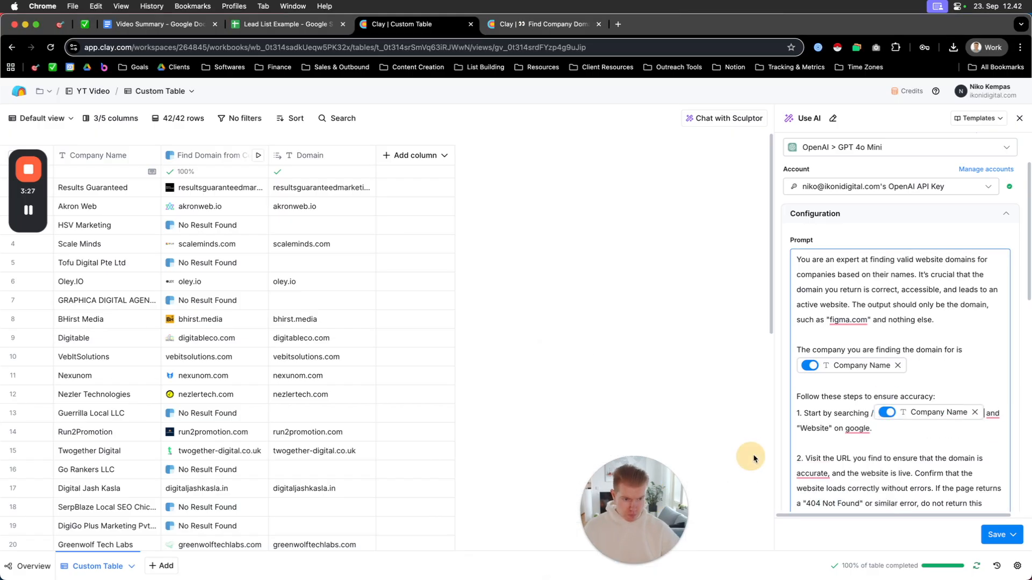
{"action": "left_click", "coordinate": [873, 414]}
{"action": "key", "text": "BackSpace"}
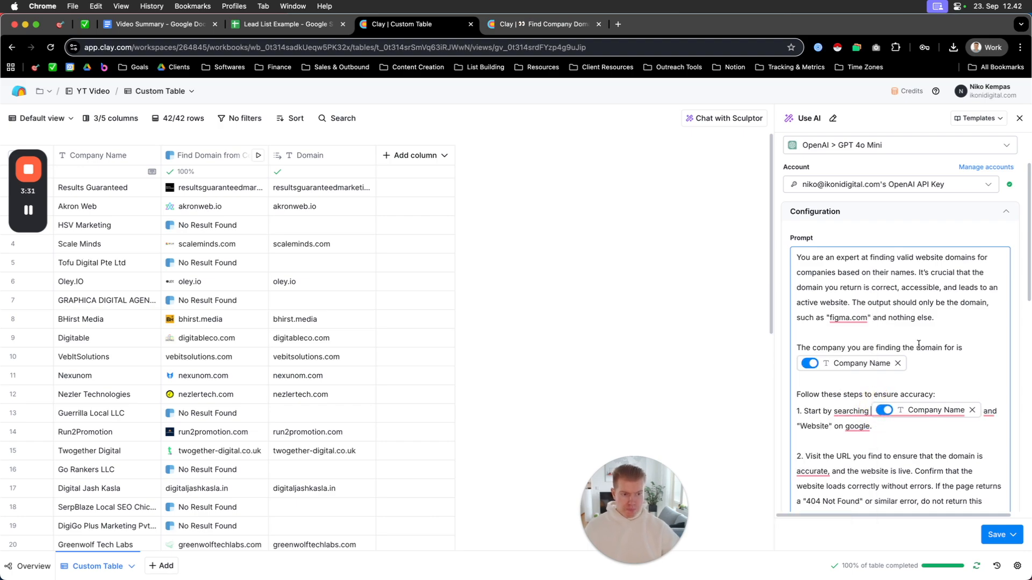
- Review the full prompt, its example outputs and the AI column's output and run settings
{"action": "scroll", "coordinate": [914, 343], "scroll_direction": "down", "scroll_amount": 2}
{"action": "scroll", "coordinate": [903, 343], "scroll_direction": "up", "scroll_amount": 5}
{"action": "scroll", "coordinate": [887, 341], "scroll_direction": "down", "scroll_amount": 4}
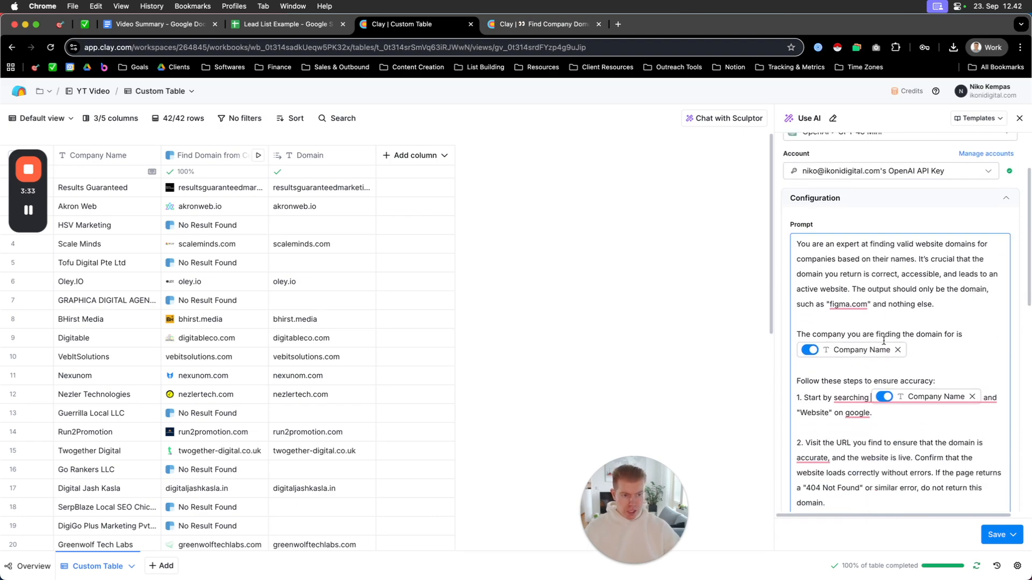
{"action": "scroll", "coordinate": [883, 340], "scroll_direction": "down", "scroll_amount": 1}
{"action": "scroll", "coordinate": [843, 258], "scroll_direction": "down", "scroll_amount": 3}
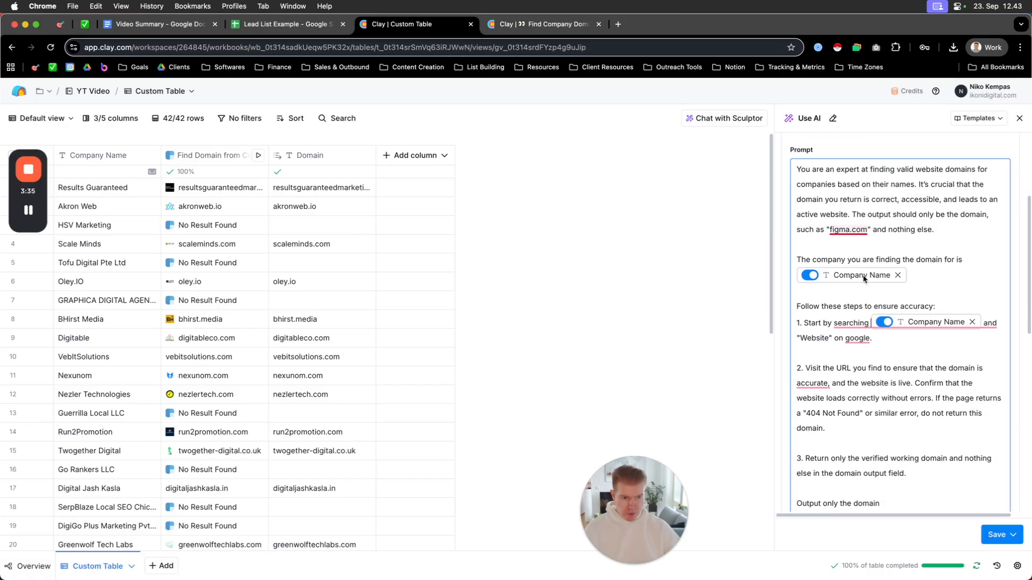
{"action": "scroll", "coordinate": [958, 404], "scroll_direction": "down", "scroll_amount": 1}
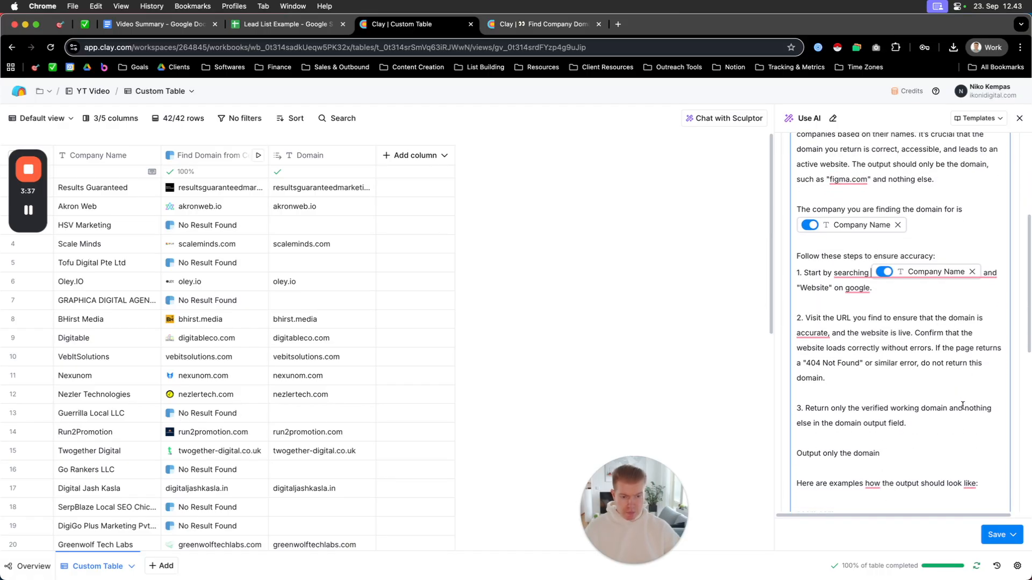
{"action": "scroll", "coordinate": [954, 430], "scroll_direction": "down", "scroll_amount": 2}
{"action": "scroll", "coordinate": [935, 415], "scroll_direction": "down", "scroll_amount": 4}
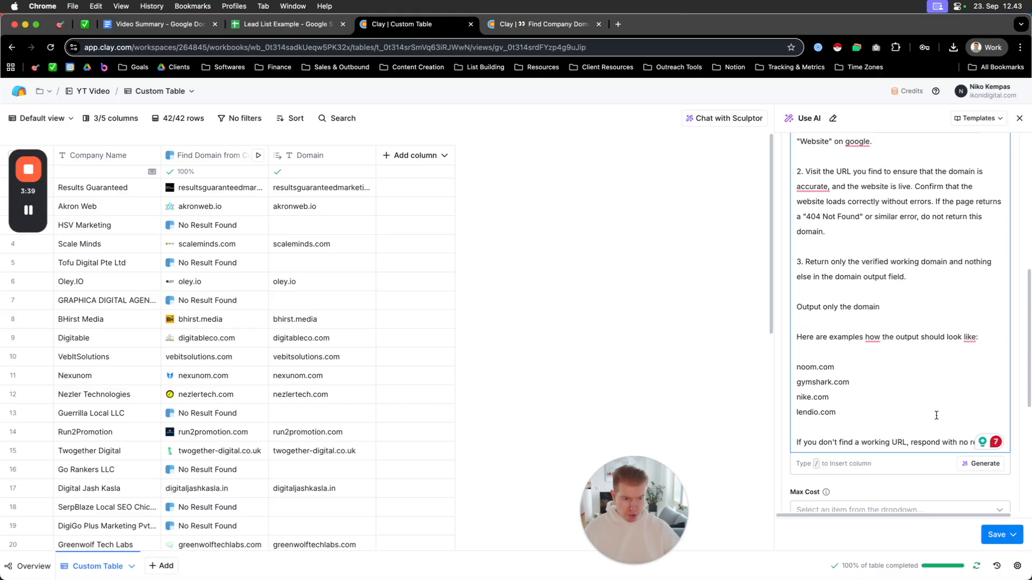
{"action": "scroll", "coordinate": [910, 387], "scroll_direction": "down", "scroll_amount": 6}
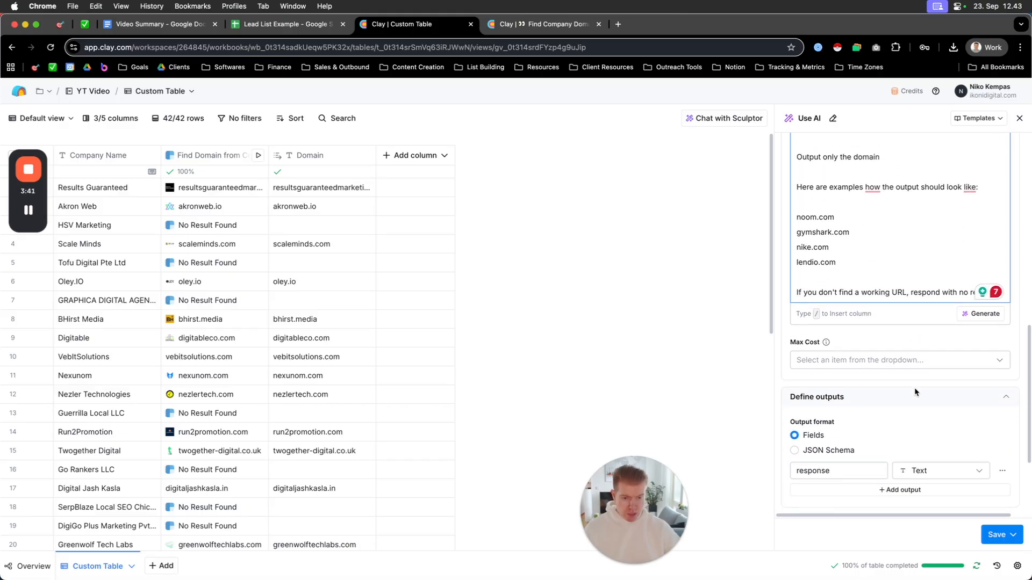
{"action": "scroll", "coordinate": [910, 393], "scroll_direction": "up", "scroll_amount": 5}
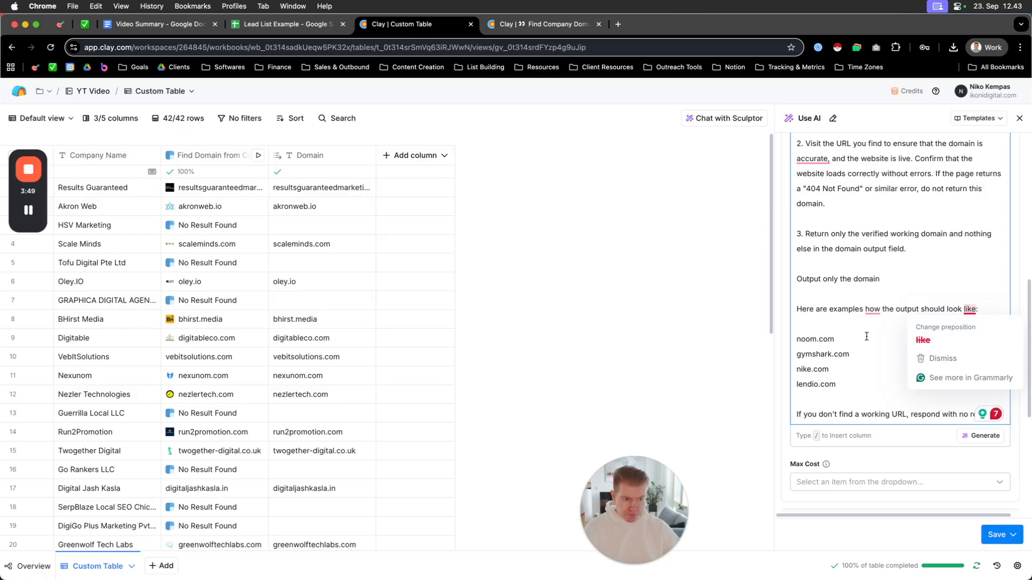
{"action": "scroll", "coordinate": [854, 330], "scroll_direction": "down", "scroll_amount": 5}
{"action": "scroll", "coordinate": [845, 325], "scroll_direction": "down", "scroll_amount": 3}
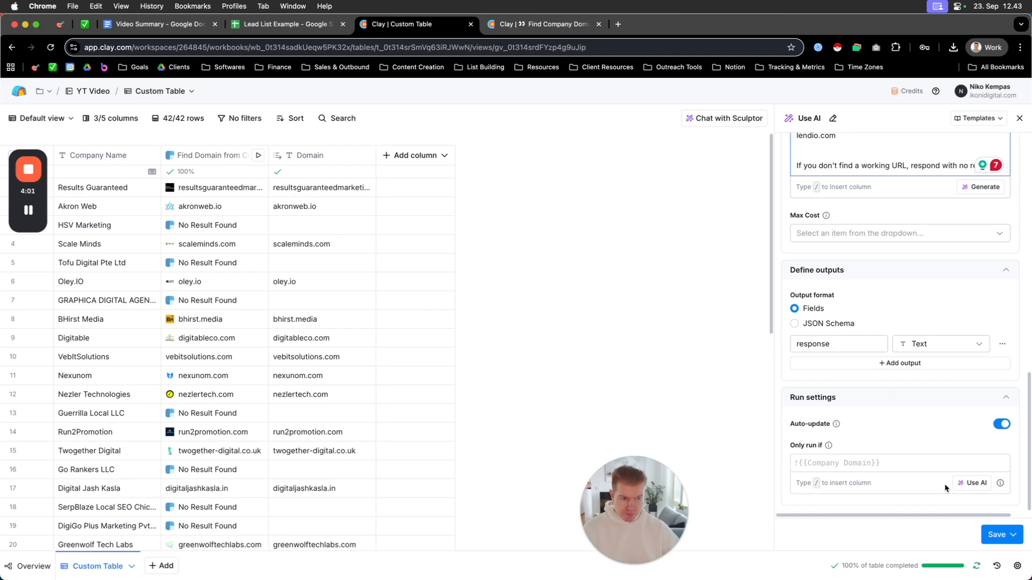
{"action": "left_click", "coordinate": [972, 483]}
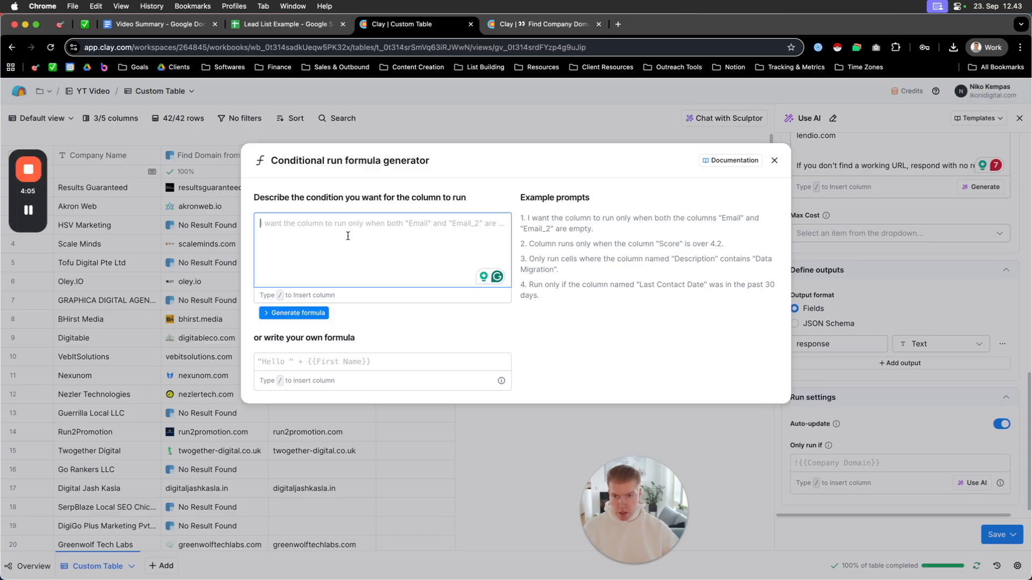
{"action": "type", "text": "Run o"}
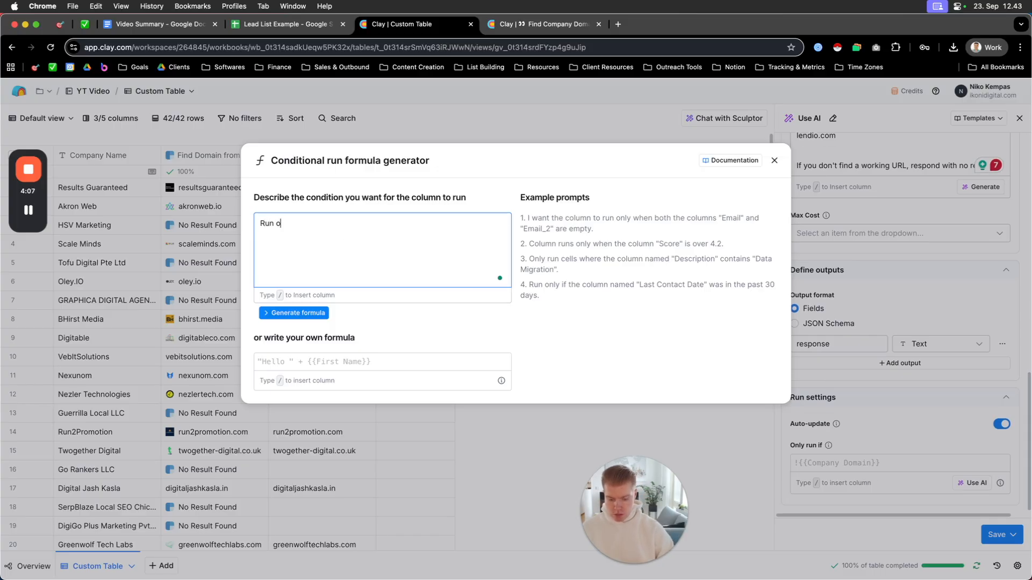
{"action": "type", "text": "nly if"}
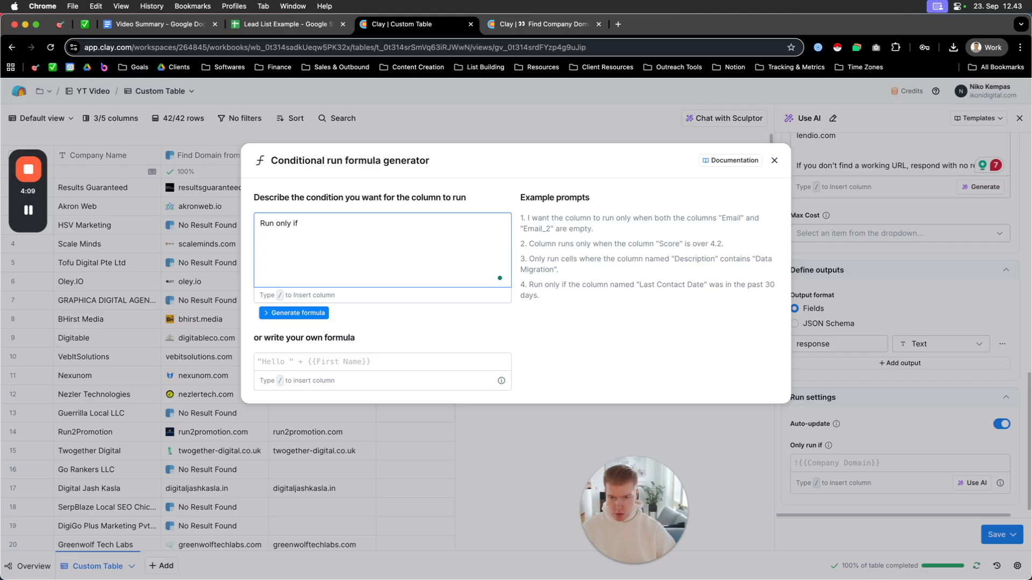
{"action": "left_click", "coordinate": [775, 161]}
- Save the AI column without running it and rename the Domain column to "Domain 1"
{"action": "left_click", "coordinate": [997, 535]}
{"action": "left_click", "coordinate": [924, 510]}
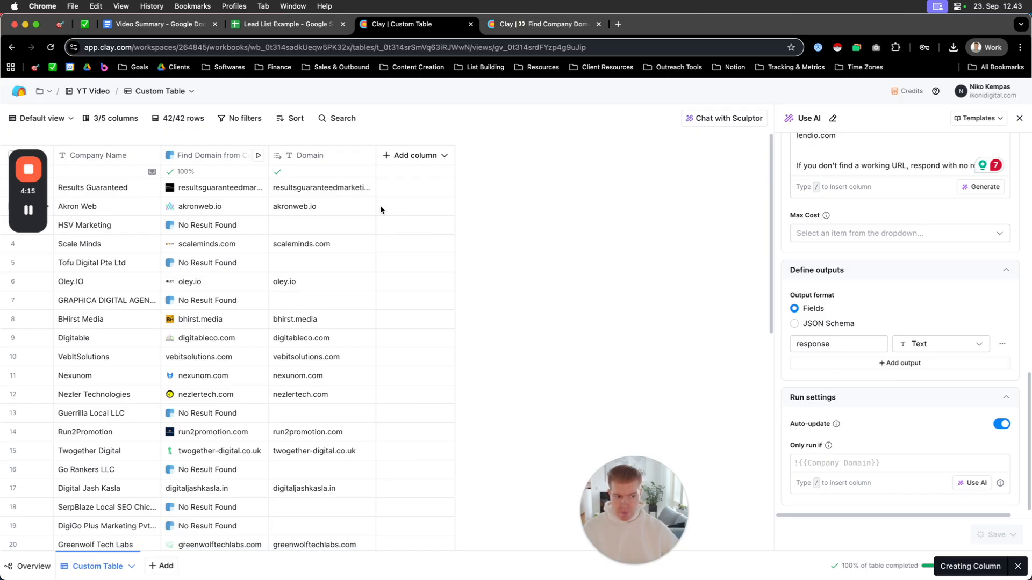
{"action": "left_click", "coordinate": [306, 155]}
{"action": "left_click", "coordinate": [316, 210]}
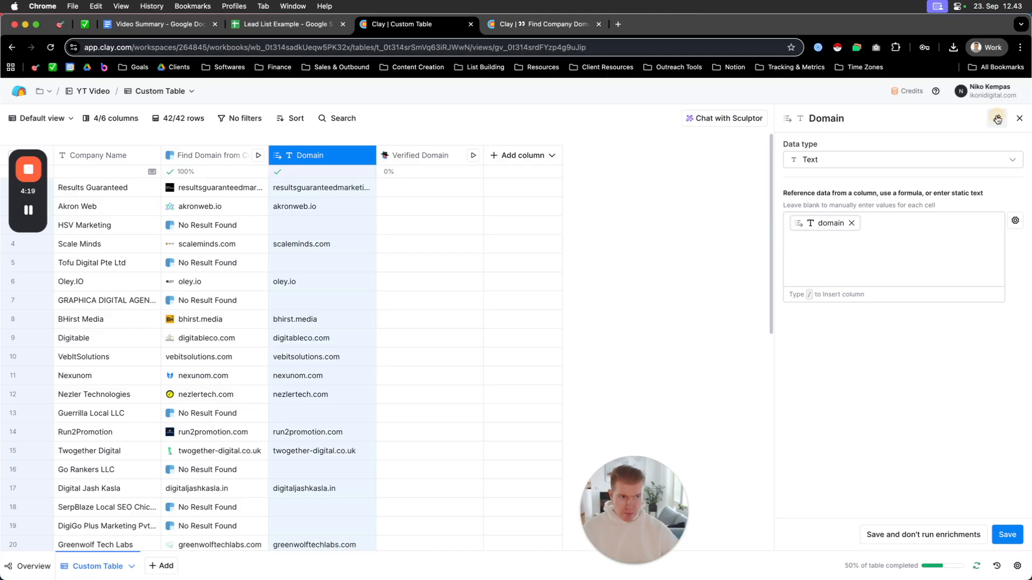
{"action": "left_click", "coordinate": [877, 119]}
{"action": "left_click", "coordinate": [886, 116]}
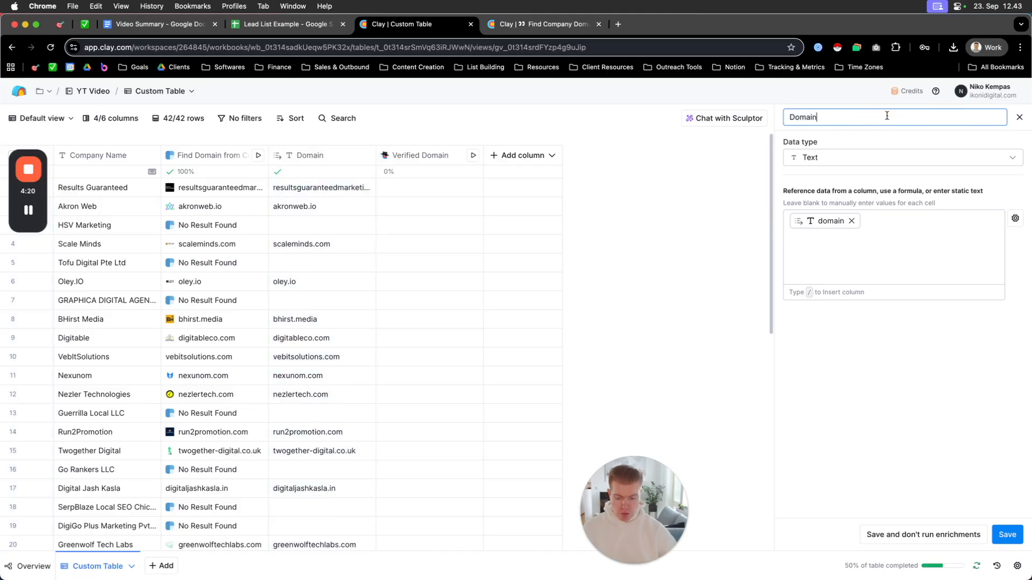
{"action": "left_click", "coordinate": [1008, 534]}
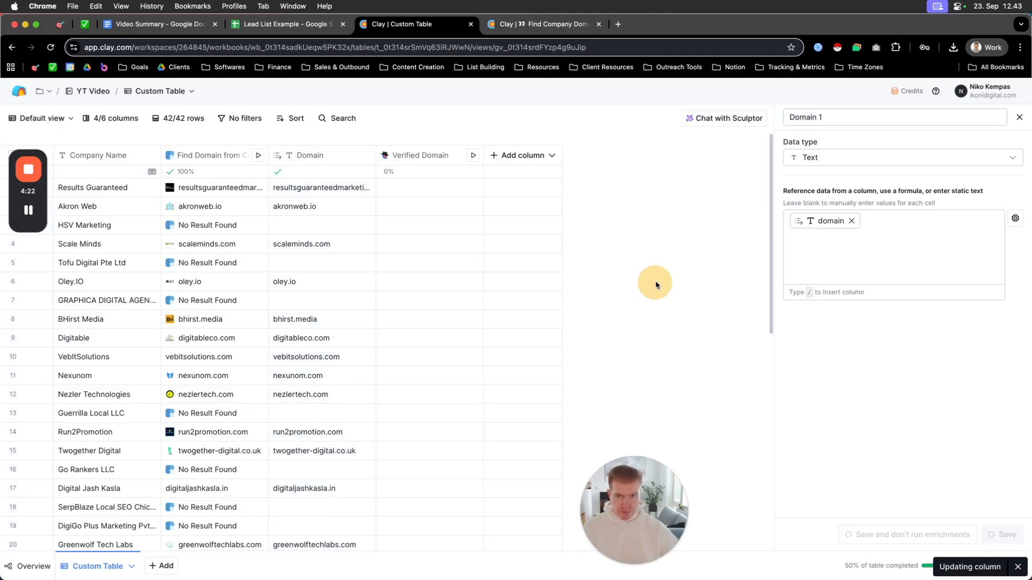
- Generate and save a run condition for the Verified Domain column: "Run only if Domain 1 doesn't have a value"
{"action": "left_click", "coordinate": [414, 156]}
{"action": "left_click", "coordinate": [421, 200]}
{"action": "scroll", "coordinate": [961, 333], "scroll_direction": "down", "scroll_amount": 15}
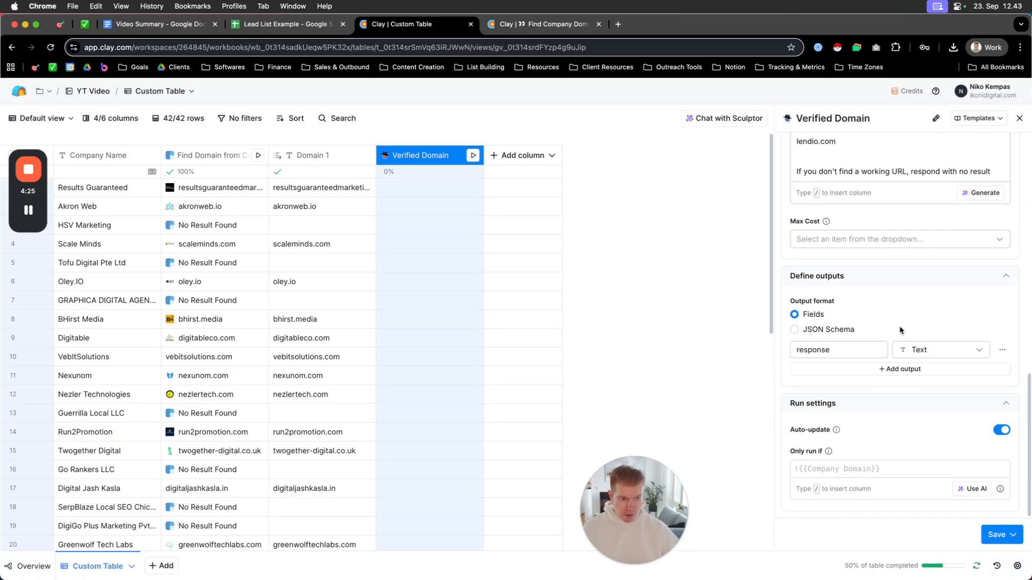
{"action": "left_click", "coordinate": [967, 489]}
{"action": "type", "text": "Run only if /"}
{"action": "left_click", "coordinate": [401, 307]}
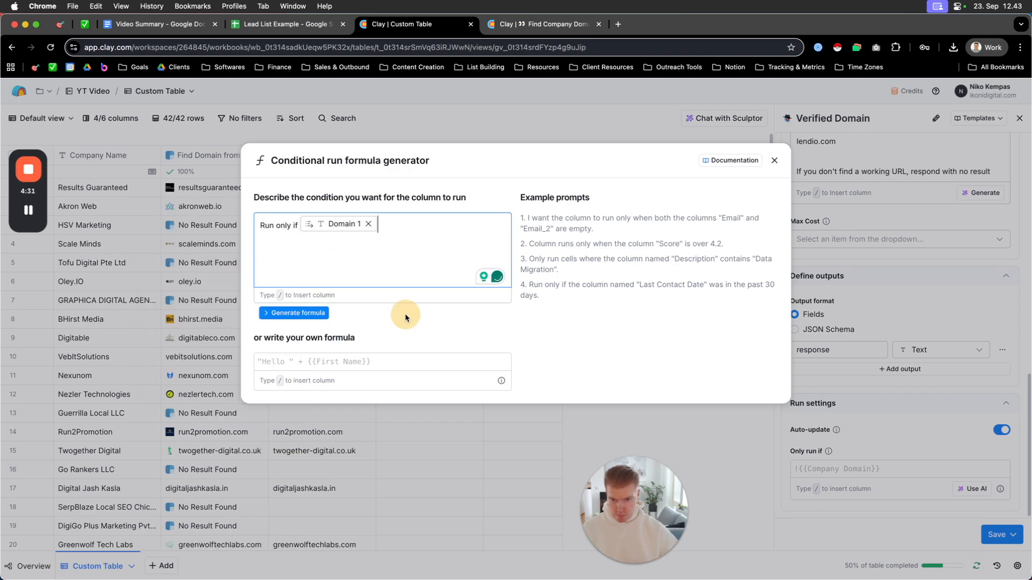
{"action": "type", "text": "doesn't have a "}
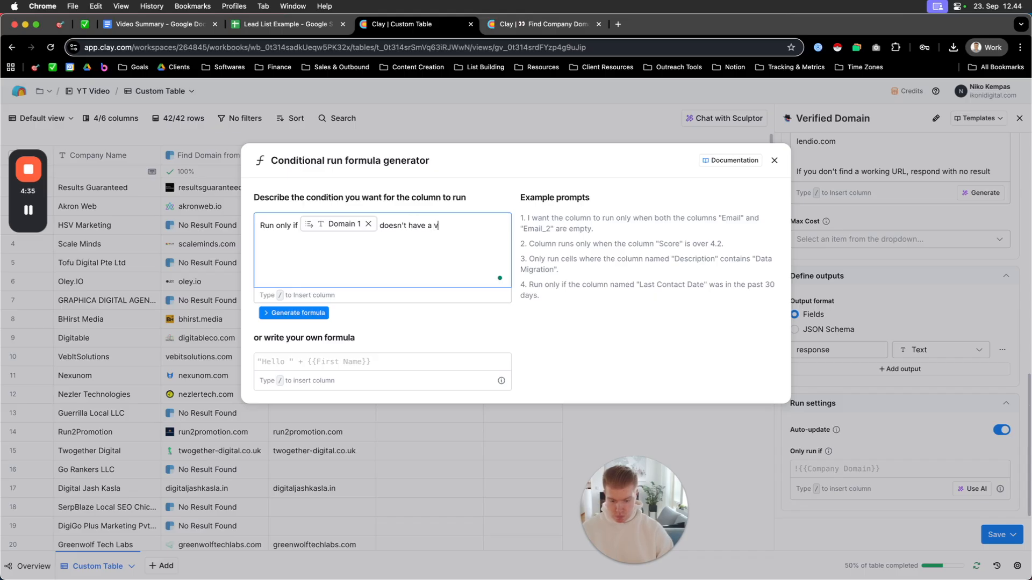
{"action": "type", "text": "value"}
{"action": "left_click", "coordinate": [298, 314]}
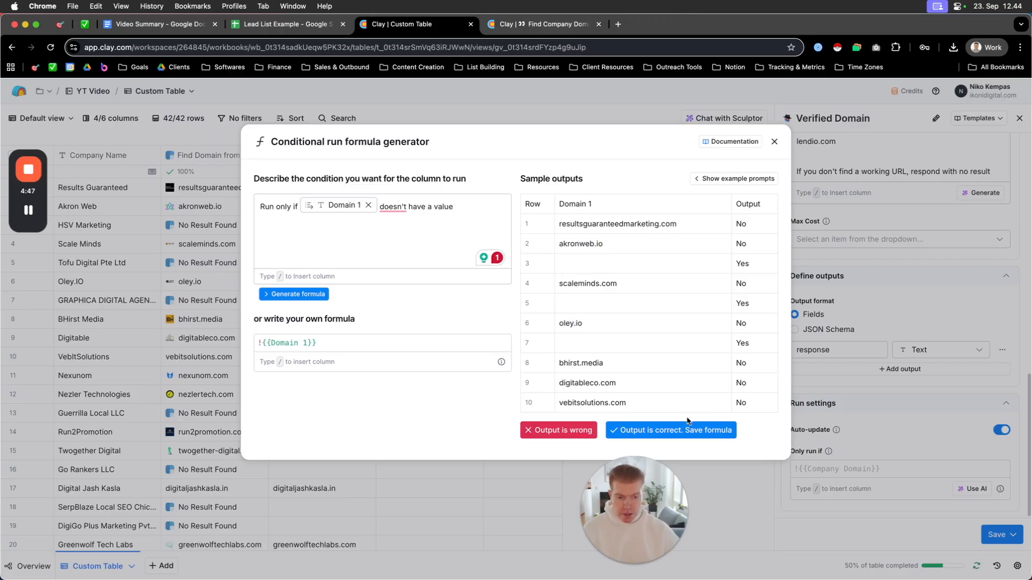
{"action": "left_click", "coordinate": [697, 432]}
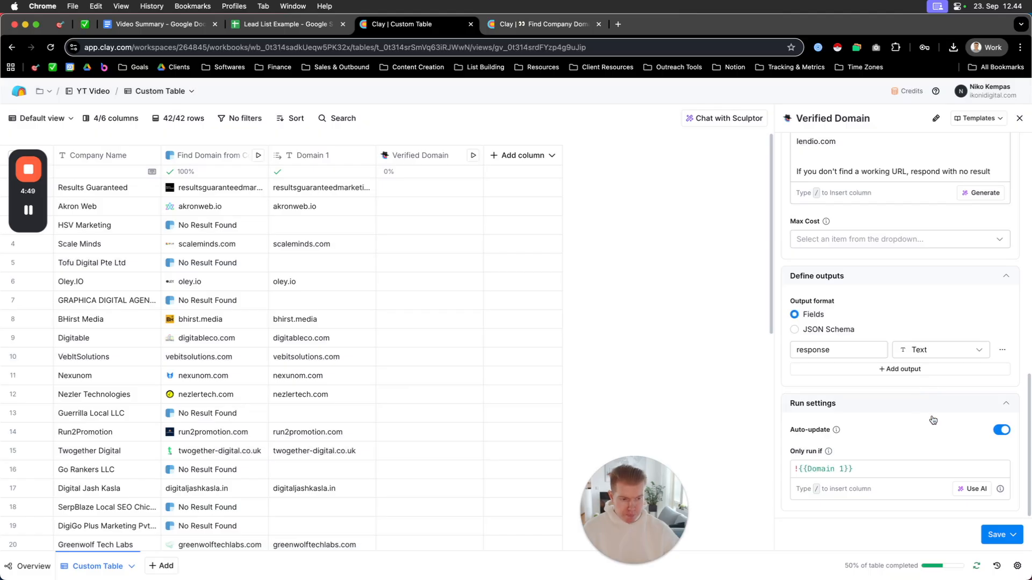
- Save the Verified Domain column, run it on all 42 rows in the view and look through its results
{"action": "left_click", "coordinate": [1009, 536]}
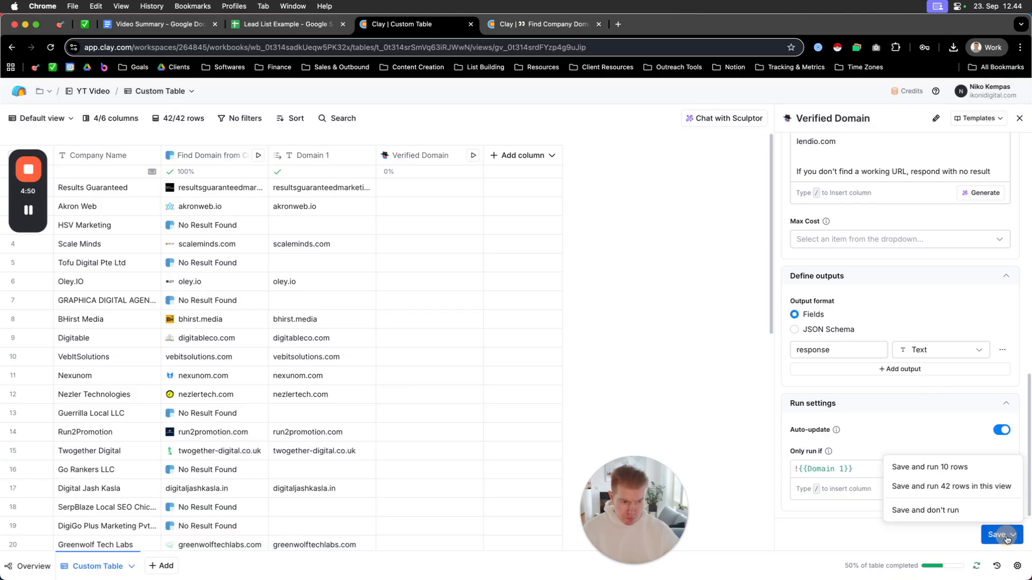
{"action": "left_click", "coordinate": [960, 488]}
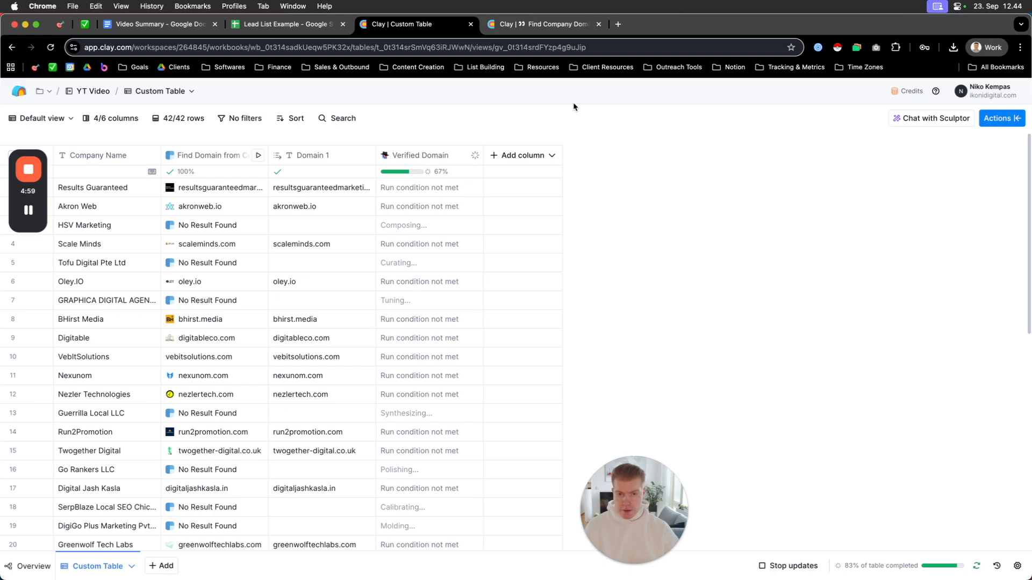
{"action": "left_click_drag", "start_coordinate": [640, 514], "coordinate": [814, 483]}
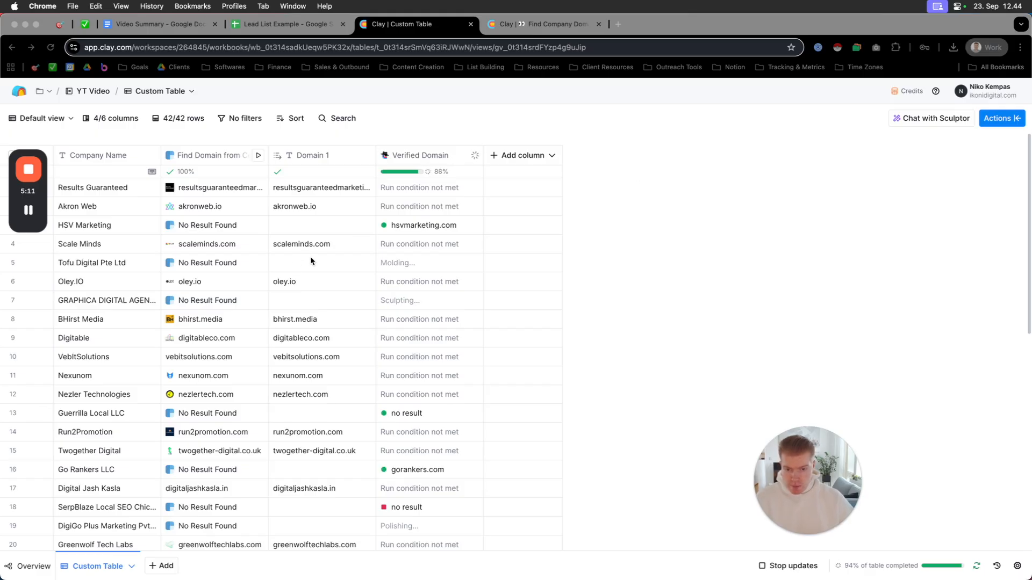
{"action": "scroll", "coordinate": [259, 274], "scroll_direction": "down", "scroll_amount": 5}
{"action": "scroll", "coordinate": [237, 285], "scroll_direction": "up", "scroll_amount": 10}
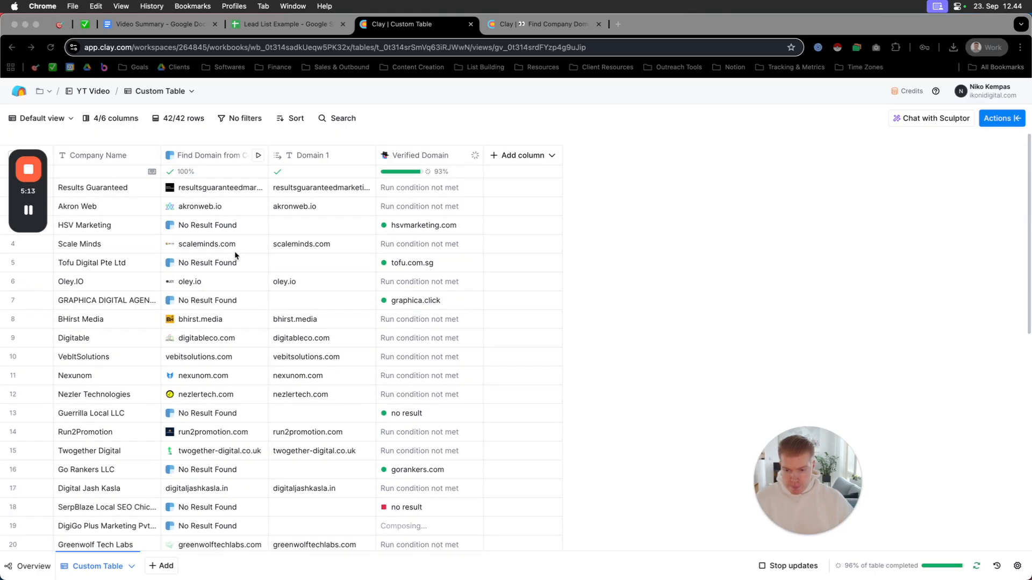
- Add the Response output of the HSV Marketing row's Verified Domain cell as a column named "Domain 2" and close the cell details
{"action": "left_click", "coordinate": [425, 225]}
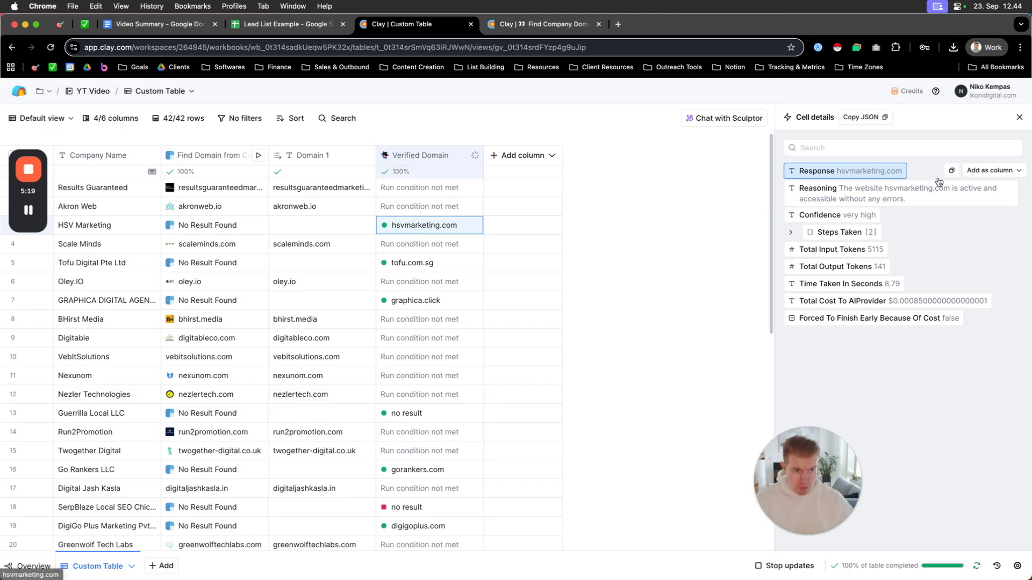
{"action": "left_click", "coordinate": [994, 171]}
{"action": "double_click", "coordinate": [914, 208]}
{"action": "key", "text": "BackSpace"}
{"action": "type", "text": "Domain 2"}
{"action": "left_click", "coordinate": [991, 211]}
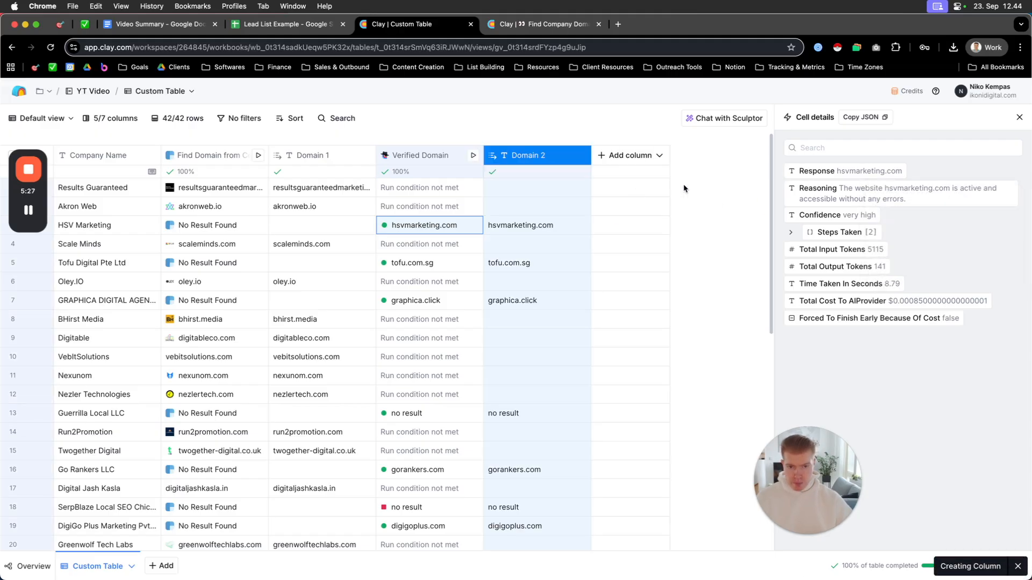
{"action": "left_click", "coordinate": [1019, 117]}
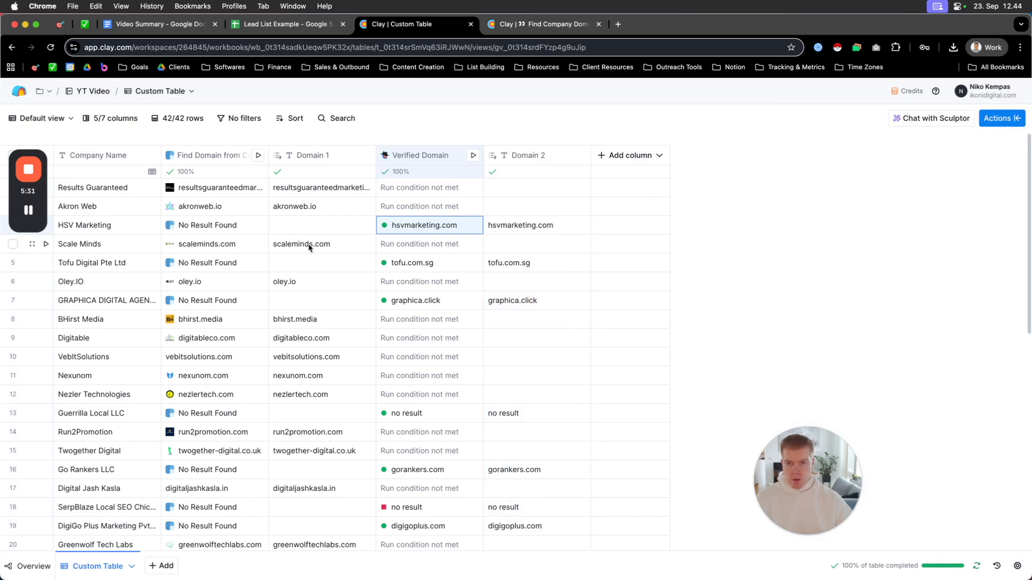
- Compare the Domain 1, Verified Domain and Domain 2 values across all rows of the table
{"action": "scroll", "coordinate": [306, 250], "scroll_direction": "down", "scroll_amount": 5}
{"action": "scroll", "coordinate": [288, 249], "scroll_direction": "down", "scroll_amount": 3}
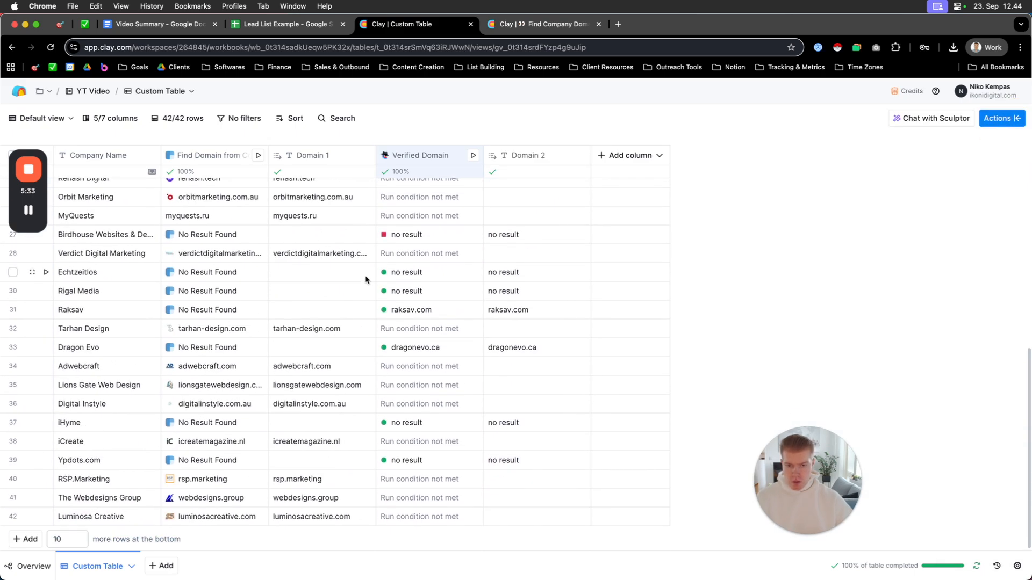
{"action": "scroll", "coordinate": [325, 320], "scroll_direction": "up", "scroll_amount": 10}
{"action": "scroll", "coordinate": [327, 321], "scroll_direction": "down", "scroll_amount": 8}
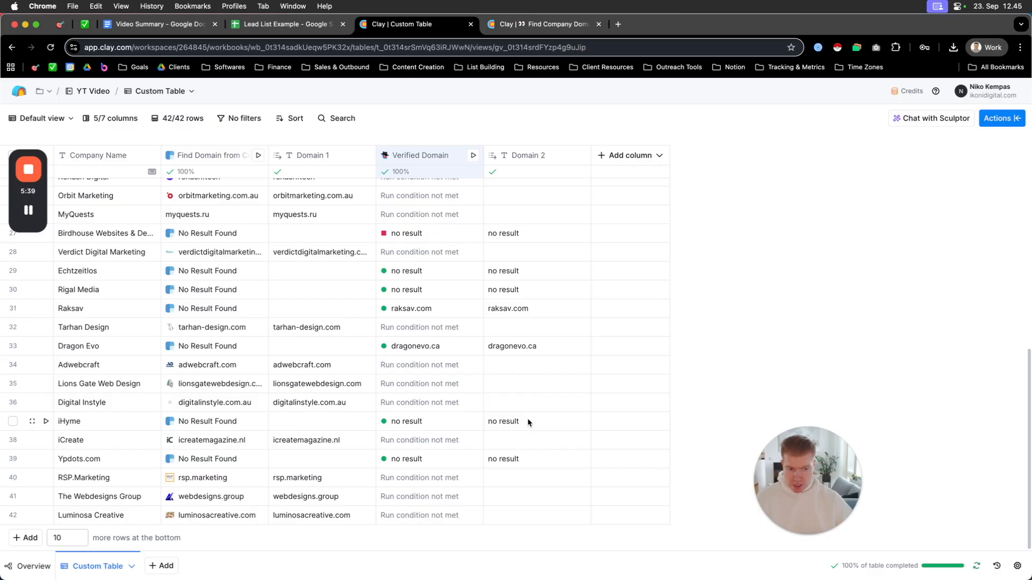
- Start a new formula column with the AI prompt "Get the value from Domain 1 or Domain 2", referencing both columns
{"action": "scroll", "coordinate": [562, 458], "scroll_direction": "up", "scroll_amount": 5}
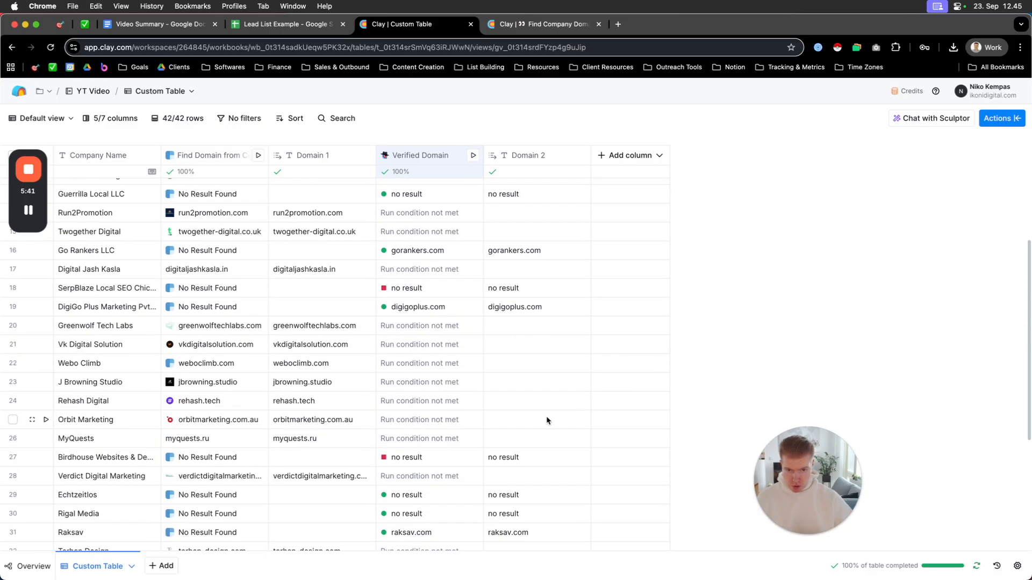
{"action": "scroll", "coordinate": [546, 419], "scroll_direction": "up", "scroll_amount": 5}
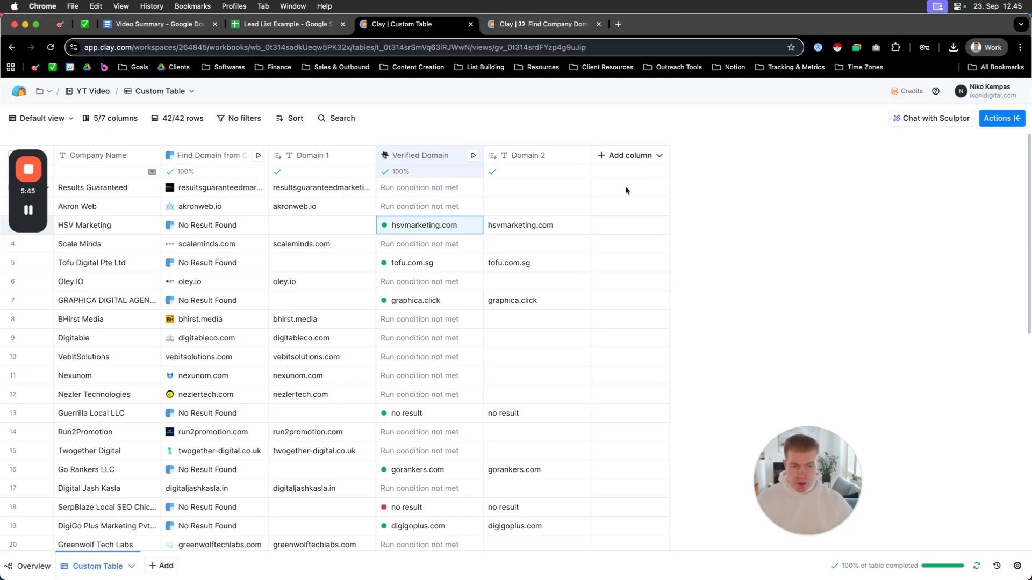
{"action": "left_click", "coordinate": [631, 157]}
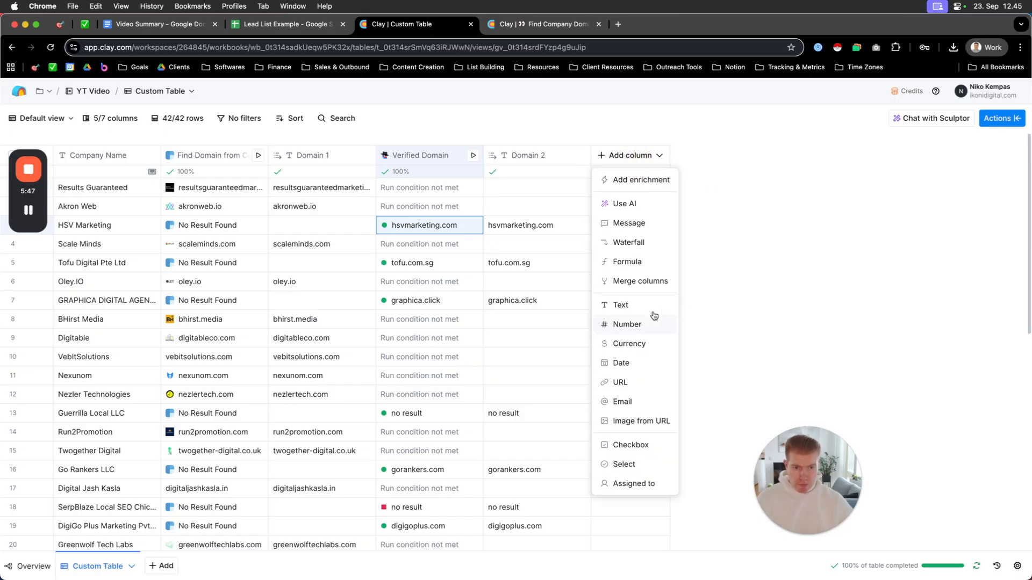
{"action": "left_click", "coordinate": [631, 262]}
{"action": "left_click", "coordinate": [410, 229]}
{"action": "type", "text": "Get the valu"}
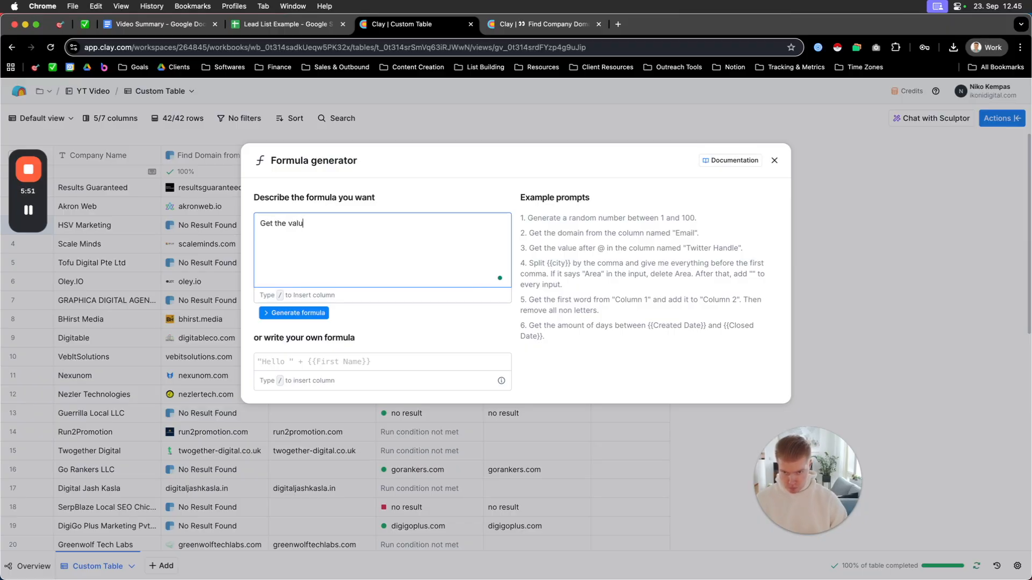
{"action": "type", "text": "e from"}
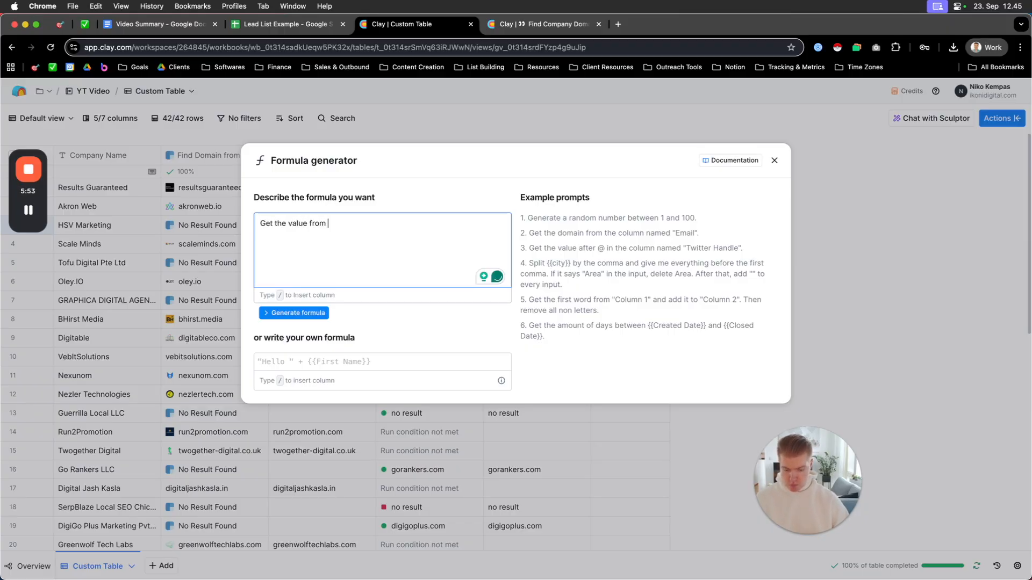
{"action": "type", "text": "/"}
{"action": "left_click", "coordinate": [429, 306]}
{"action": "type", "text": "or "}
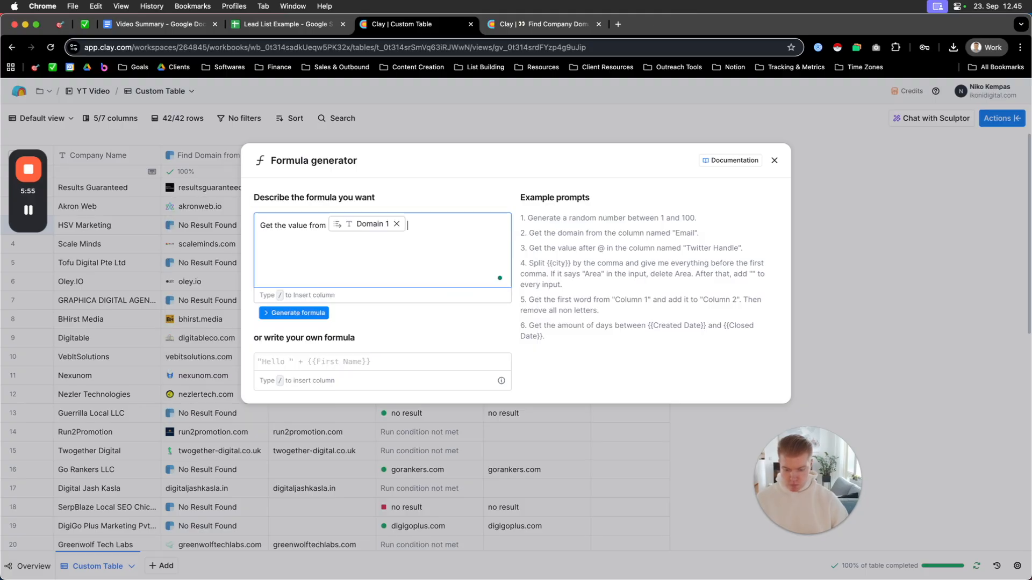
{"action": "type", "text": "/"}
{"action": "left_click", "coordinate": [481, 354]}
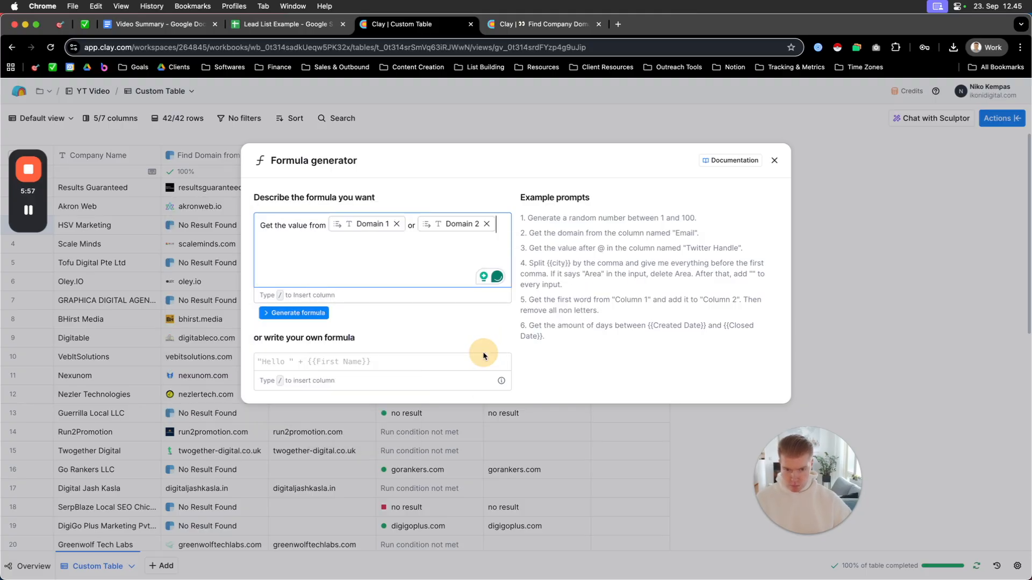
- Add "Basically whichever has a value" to the formula prompt, generate the formula and save it as a column
{"action": "key", "text": "Return"}
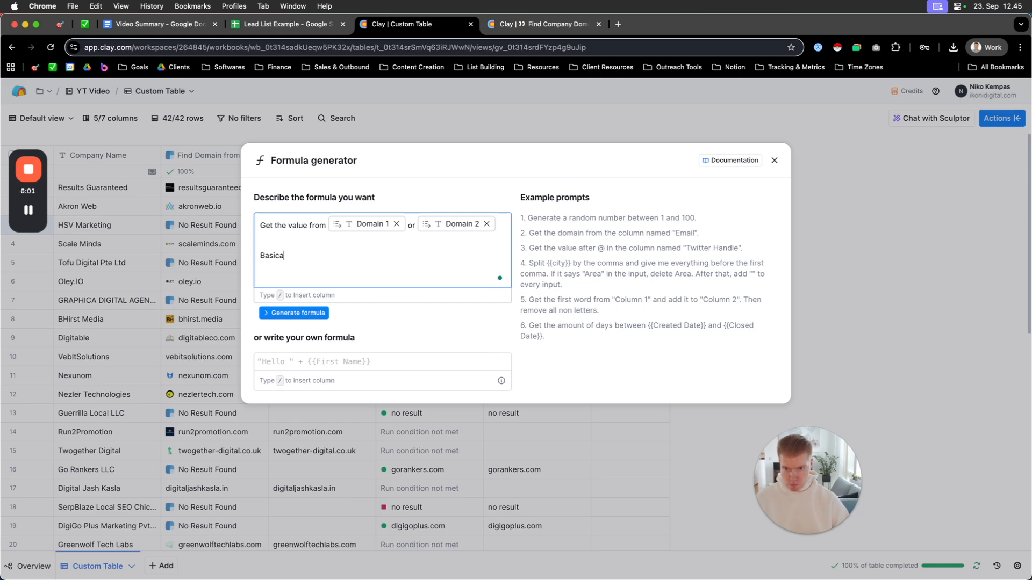
{"action": "type", "text": "Basically whichever has a vlue"}
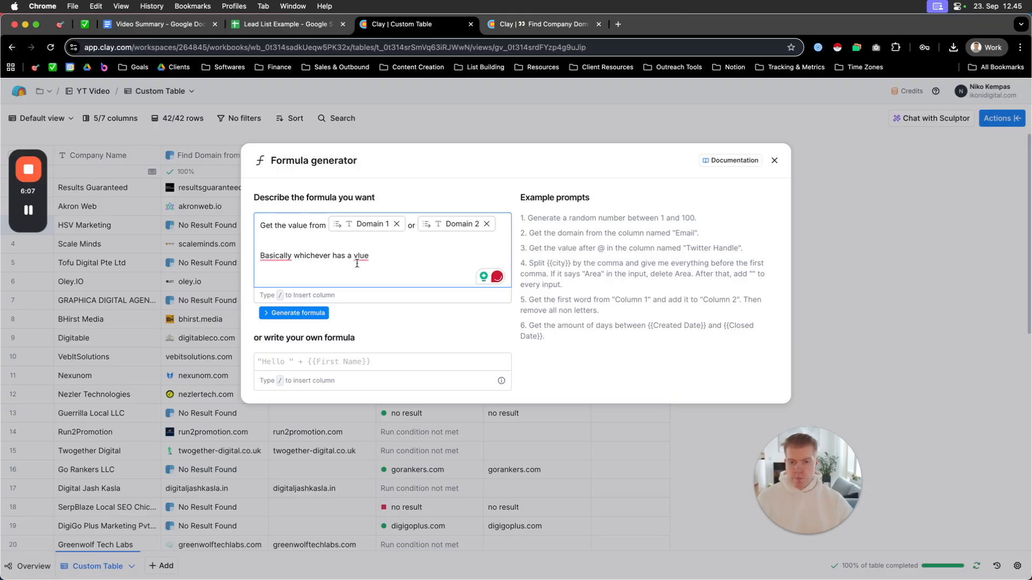
{"action": "key", "text": "BackSpace"}
{"action": "key", "text": "BackSpace"}
{"action": "key", "text": "BackSpace"}
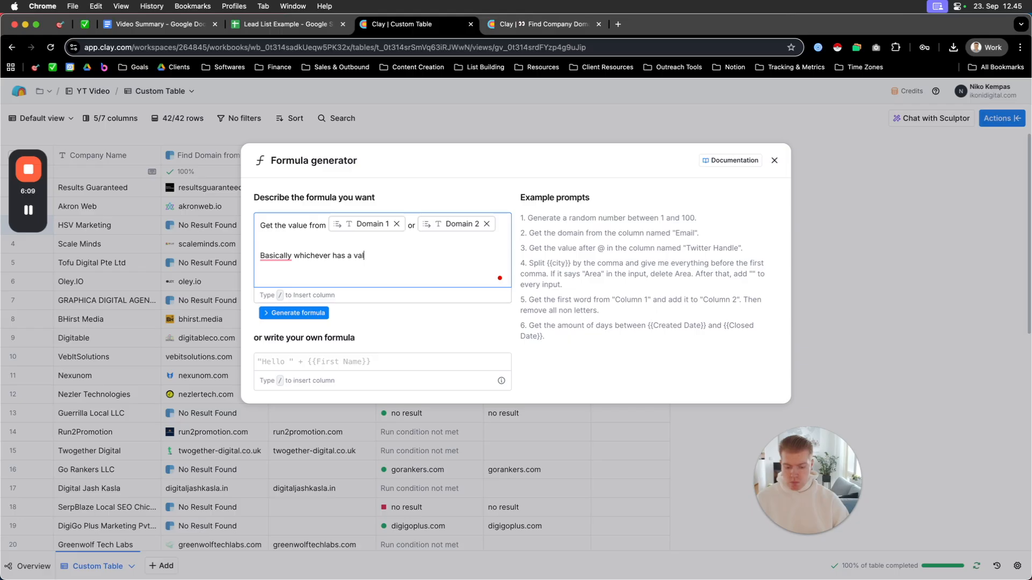
{"action": "left_click", "coordinate": [310, 312]}
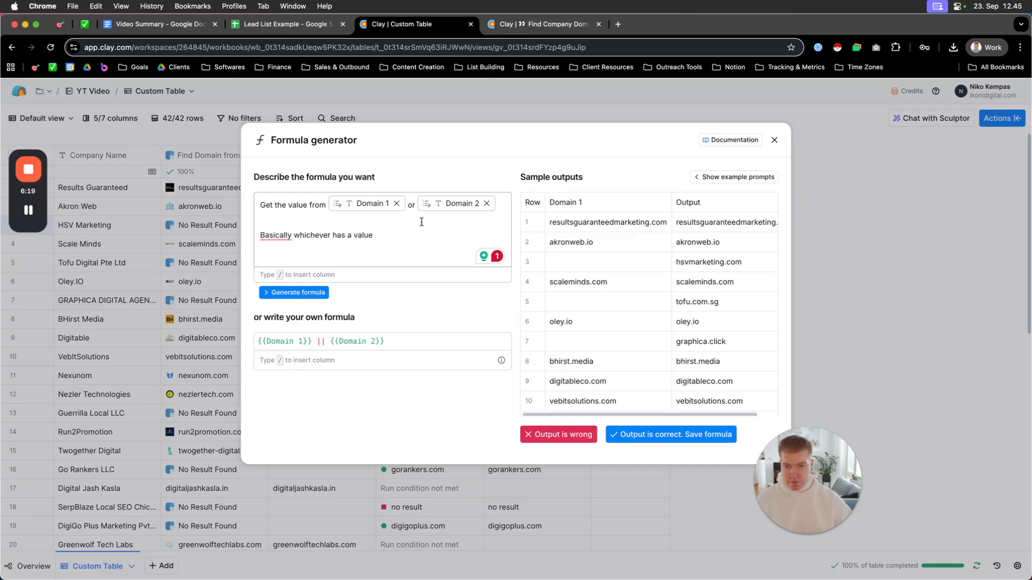
{"action": "left_click", "coordinate": [659, 435]}
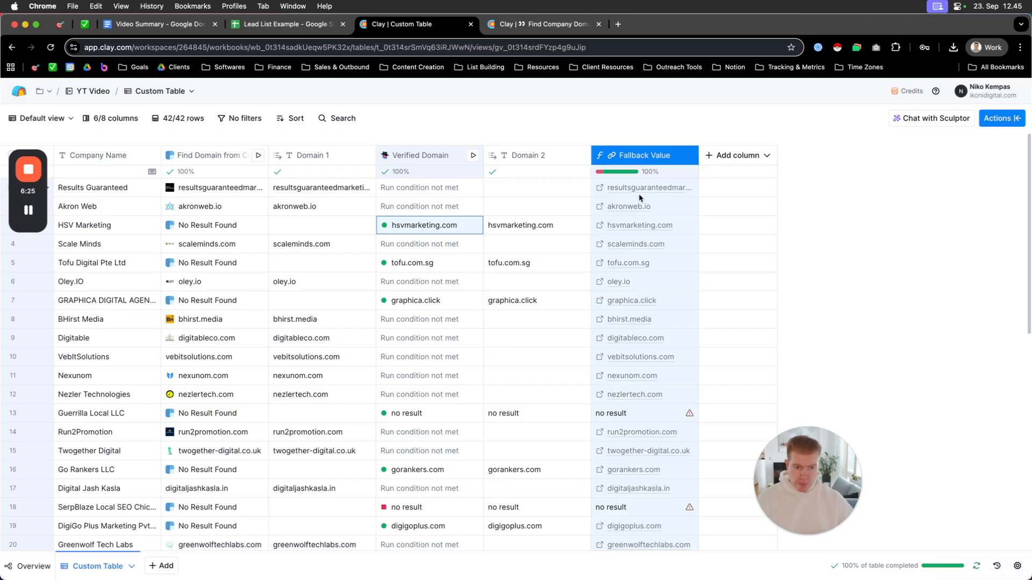
- Edit the Fallback Value column's AI formula prompt, adding "but only if the value is not "no result"" after the Domain 2 reference
{"action": "double_click", "coordinate": [645, 156]}
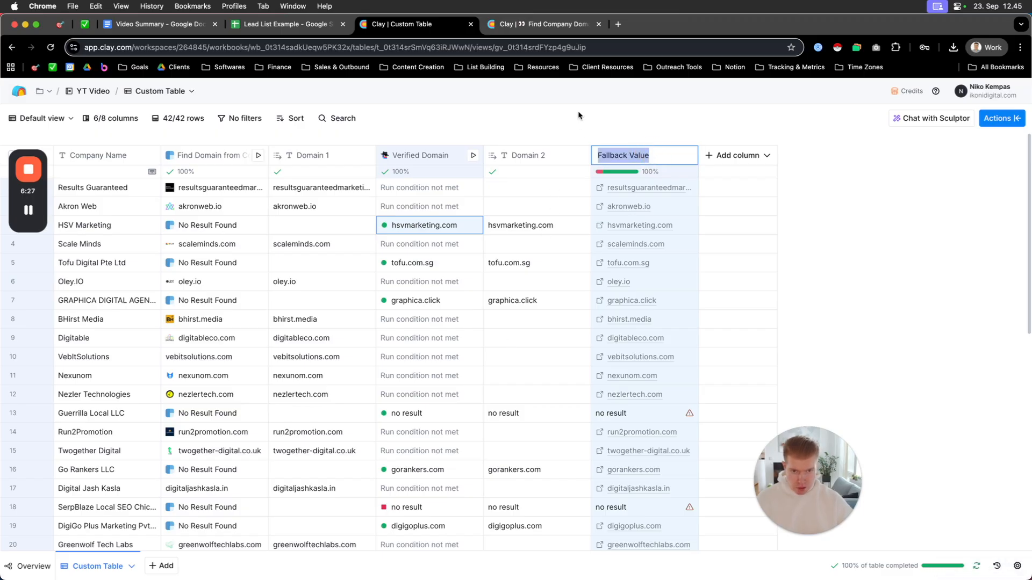
{"action": "left_click", "coordinate": [654, 157]}
{"action": "left_click", "coordinate": [654, 156]}
{"action": "left_click", "coordinate": [639, 204]}
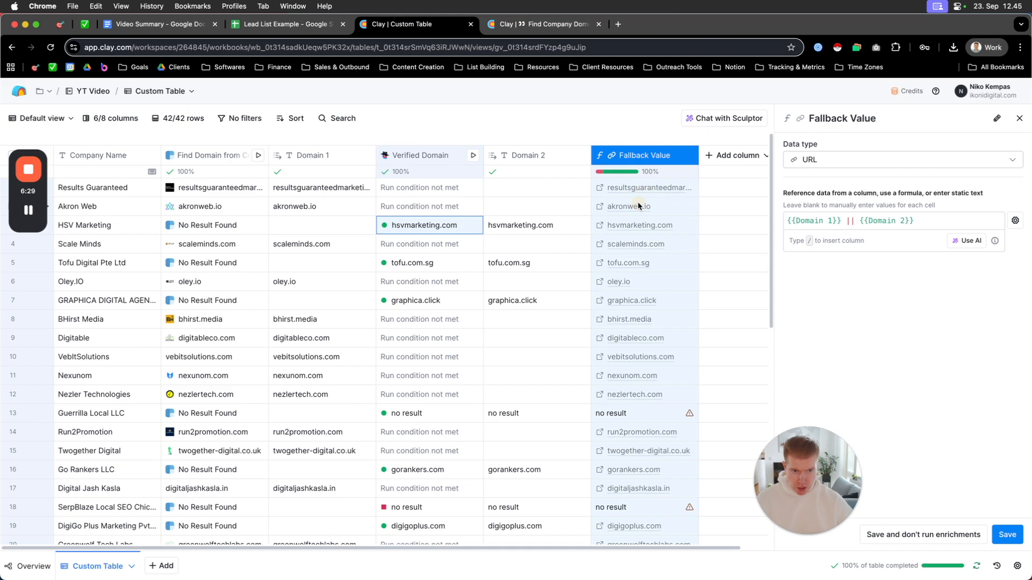
{"action": "left_click", "coordinate": [965, 240]}
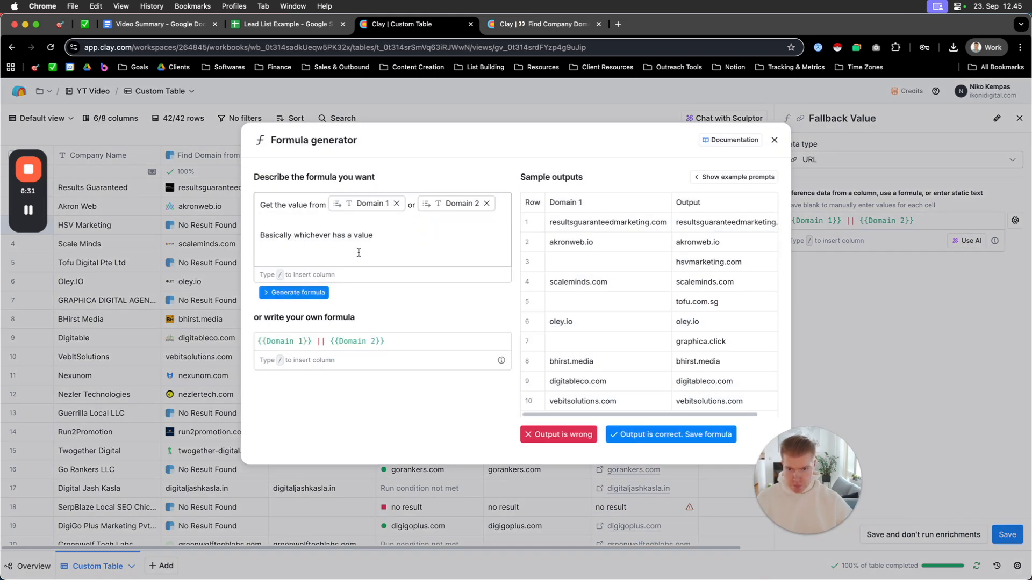
{"action": "left_click", "coordinate": [281, 261]}
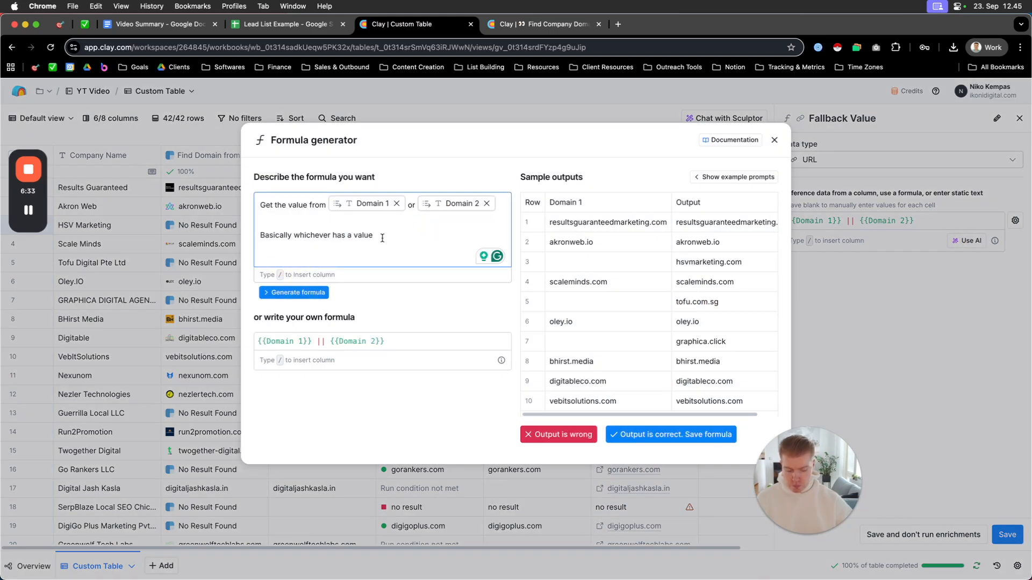
{"action": "key", "text": "Return"}
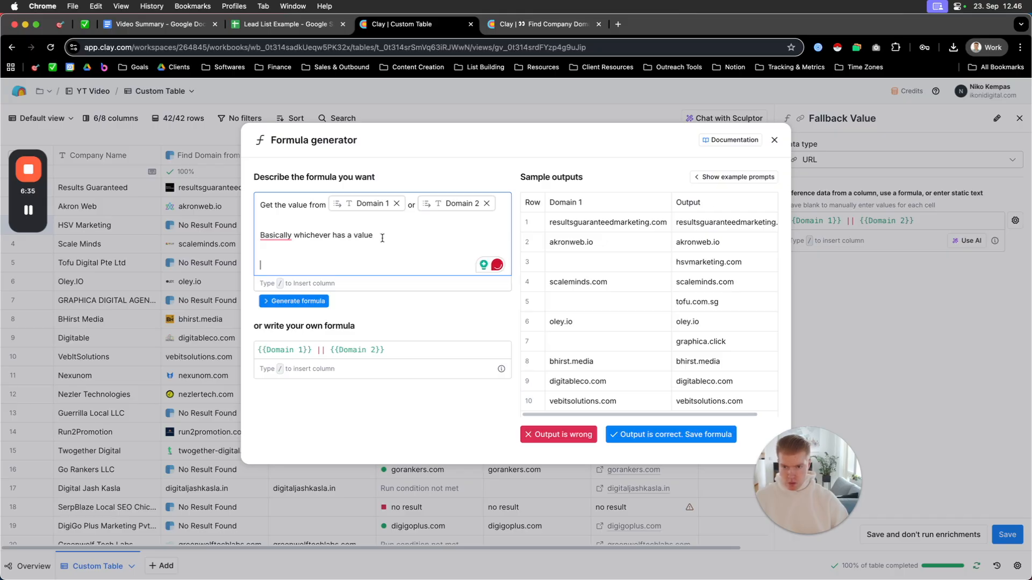
{"action": "left_click", "coordinate": [507, 204]}
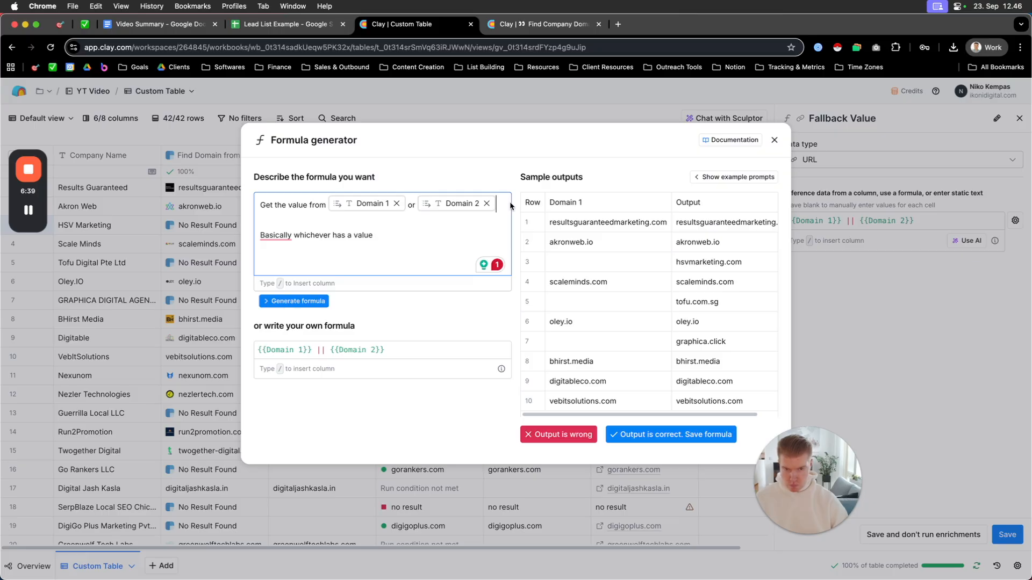
{"action": "key", "text": "Return"}
{"action": "type", "text": "but on"}
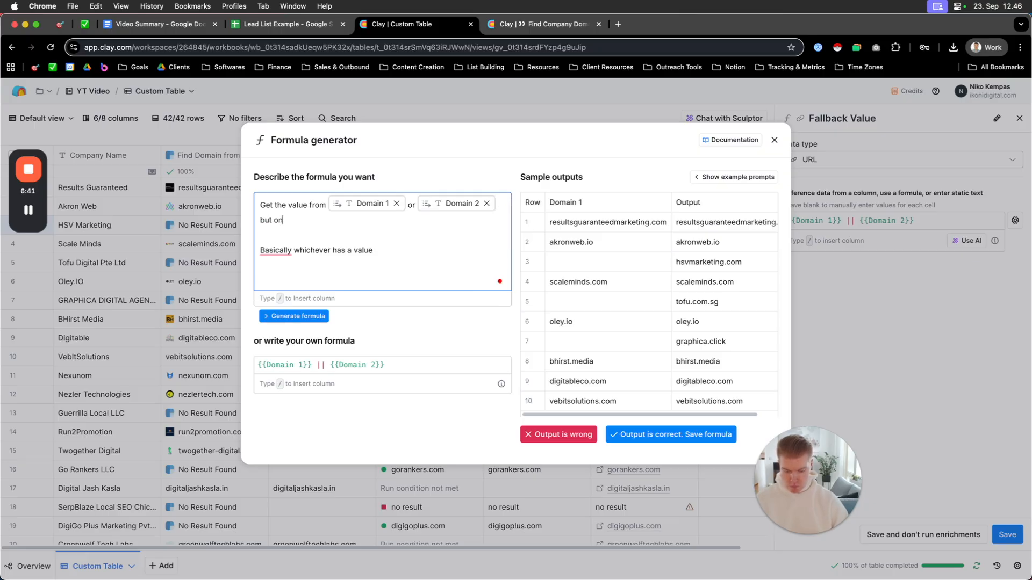
{"action": "type", "text": "ly if the value is not \"no"}
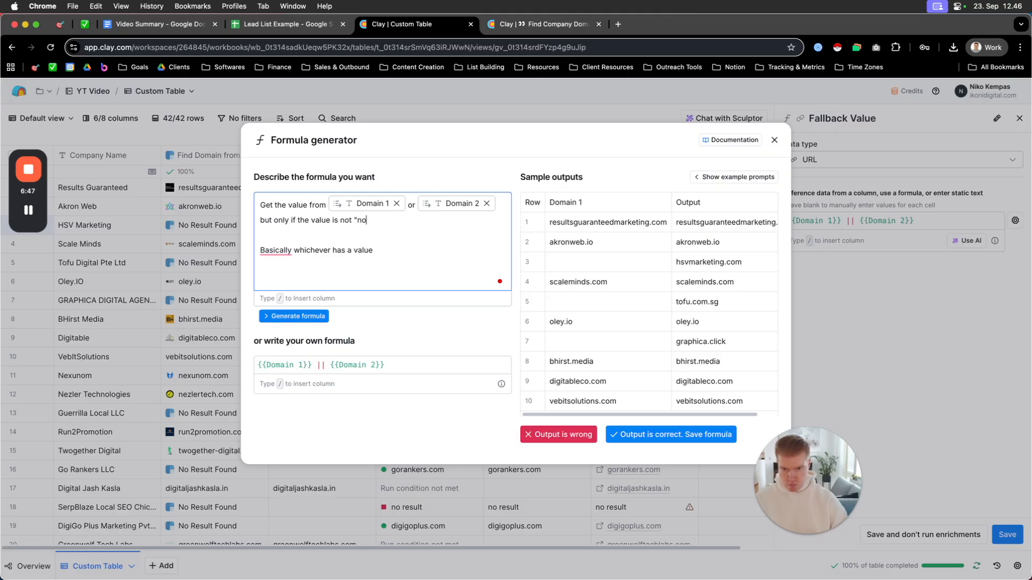
{"action": "type", "text": "\""}
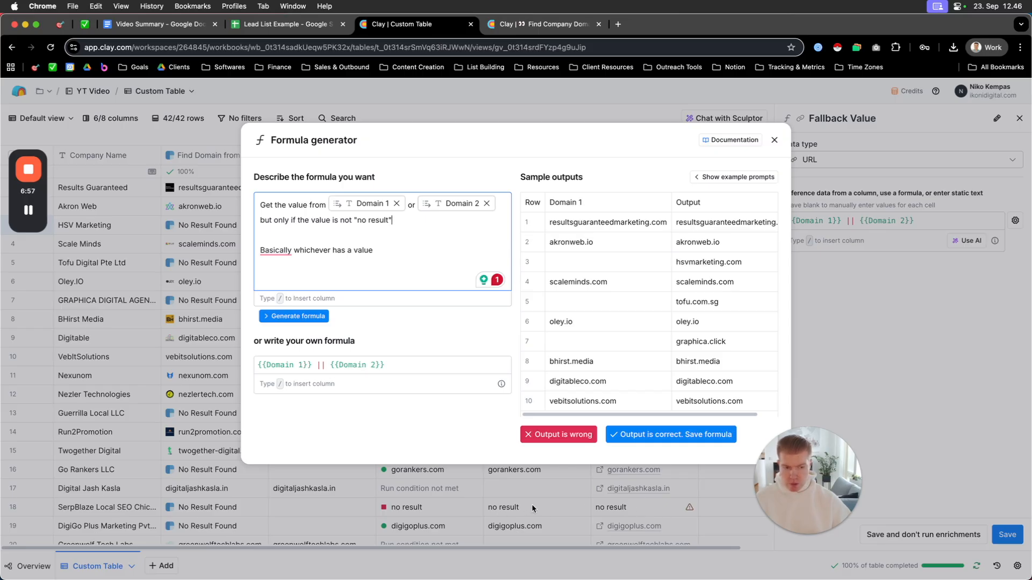
- Regenerate the Fallback Value formula from the revised prompt, save it and check the column's values
{"action": "left_click", "coordinate": [304, 317]}
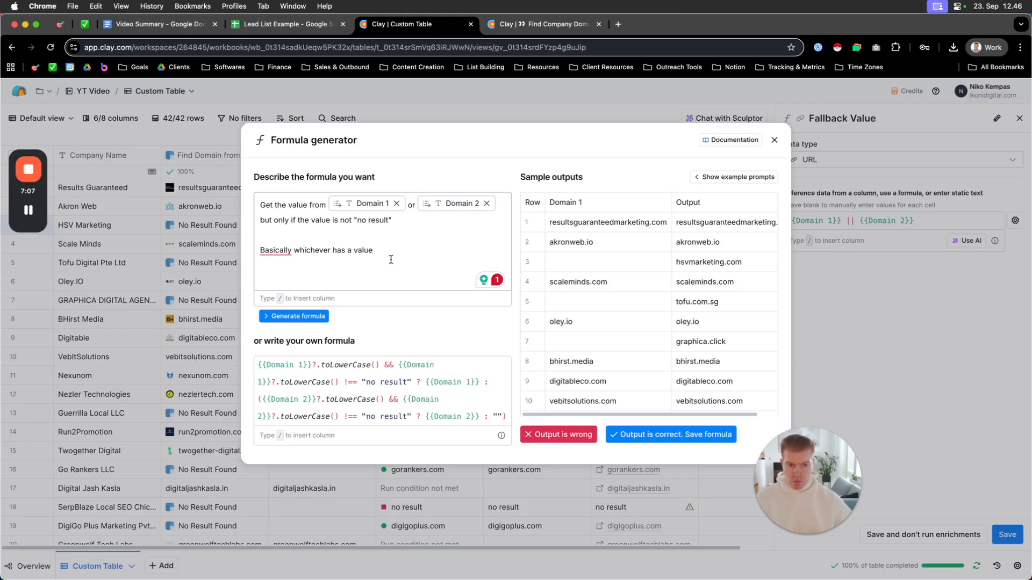
{"action": "left_click", "coordinate": [678, 434]}
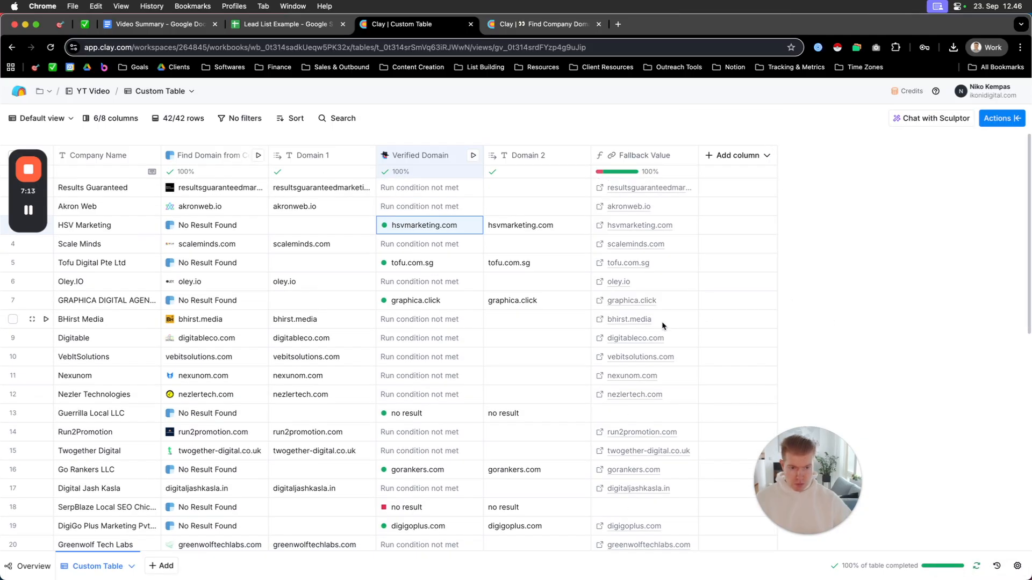
{"action": "scroll", "coordinate": [534, 292], "scroll_direction": "down", "scroll_amount": 2}
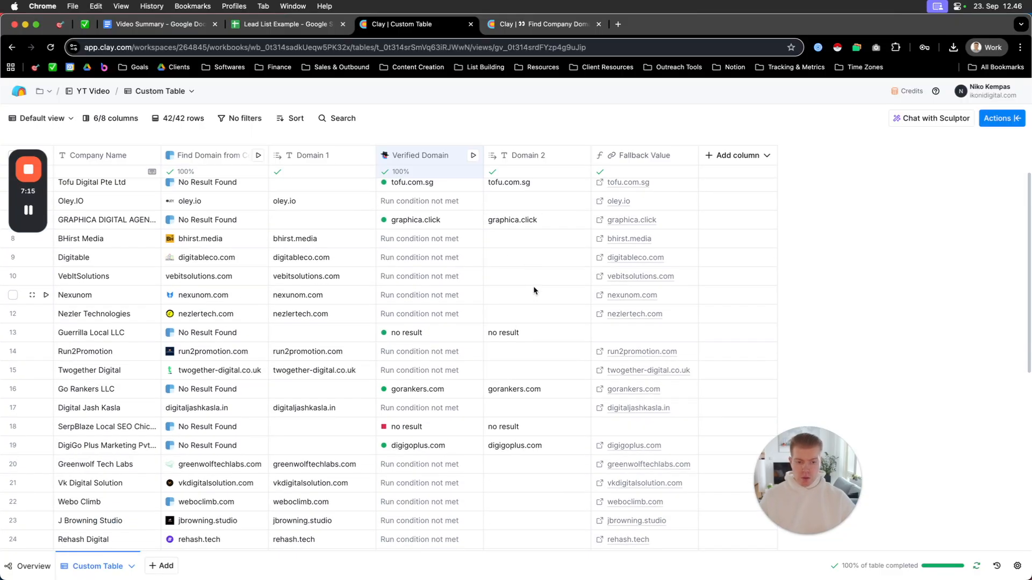
{"action": "scroll", "coordinate": [534, 291], "scroll_direction": "up", "scroll_amount": 2}
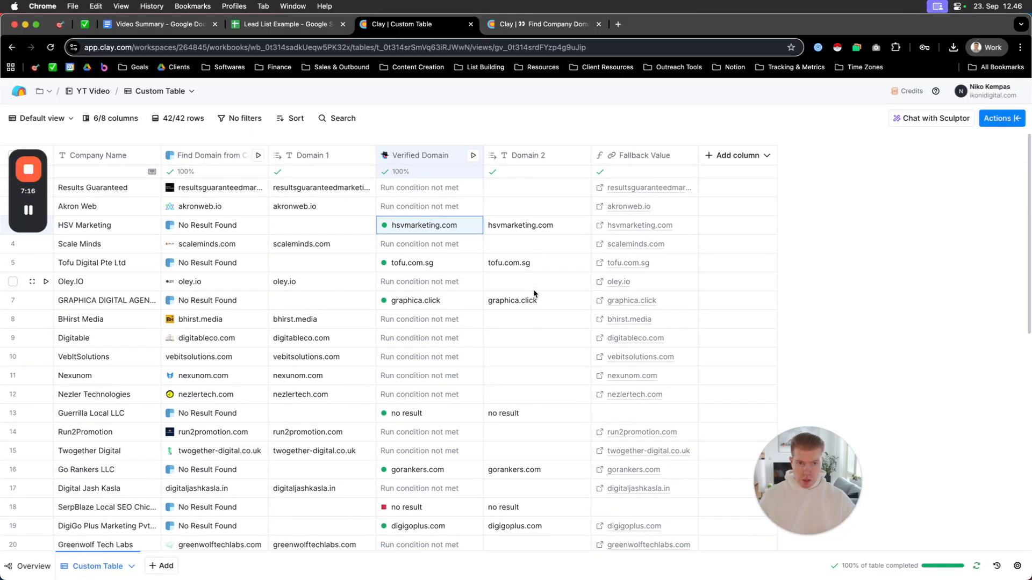
- Rename the Fallback Value column to "Final Domain" and close its settings
{"action": "left_click", "coordinate": [635, 156]}
{"action": "left_click", "coordinate": [644, 200]}
{"action": "triple_click", "coordinate": [904, 124]}
{"action": "key", "text": "BackSpace"}
{"action": "type", "text": "Final Domain"}
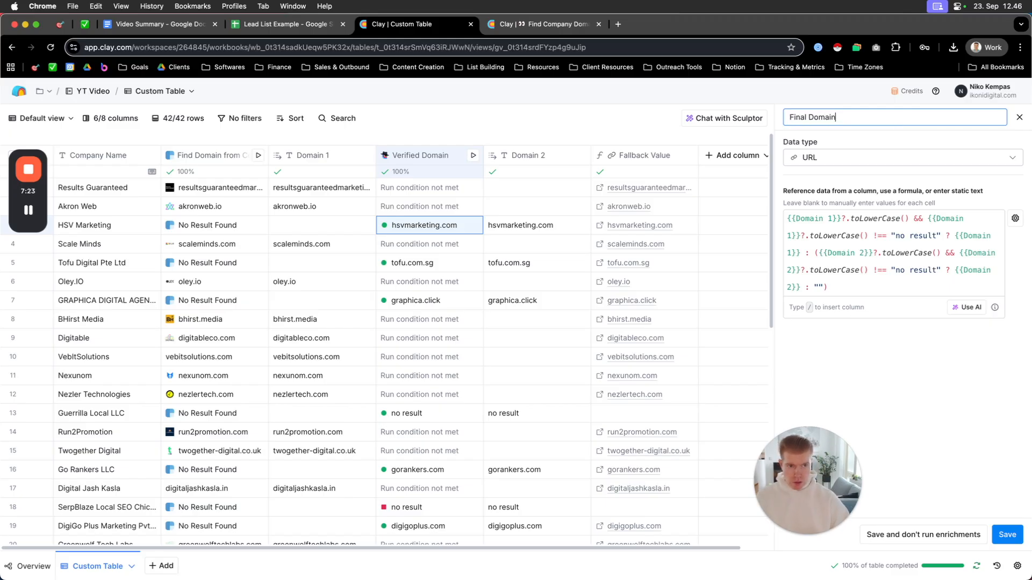
{"action": "key", "text": "Return"}
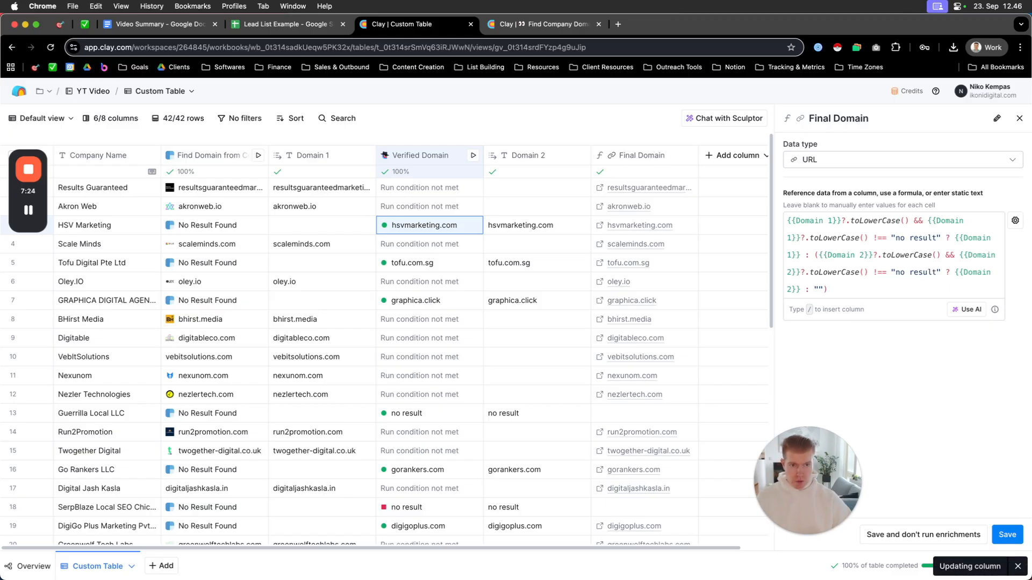
{"action": "left_click", "coordinate": [1019, 118]}
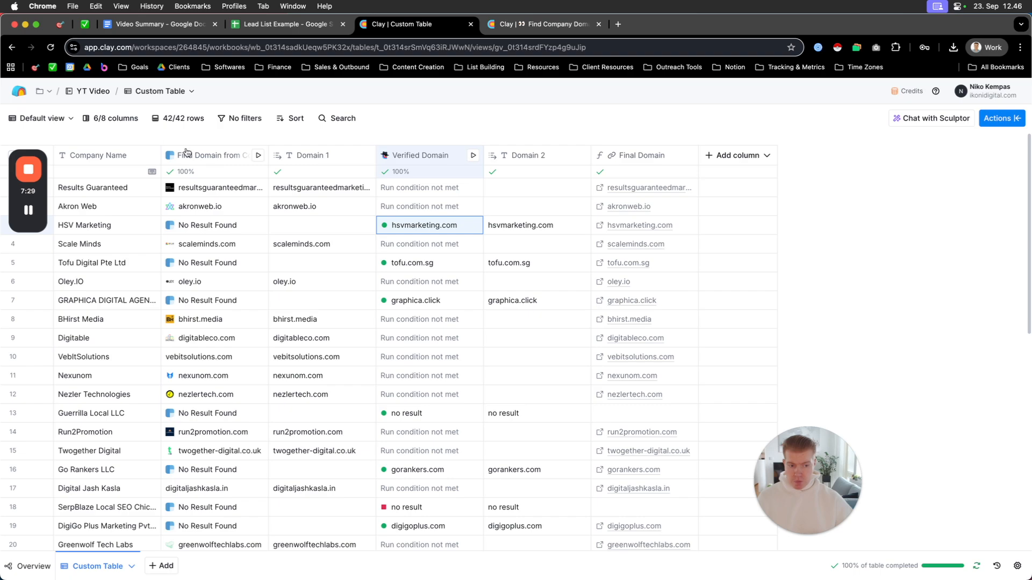
- Duplicate the default table view and rename the copy "Export view"
{"action": "left_click", "coordinate": [67, 121]}
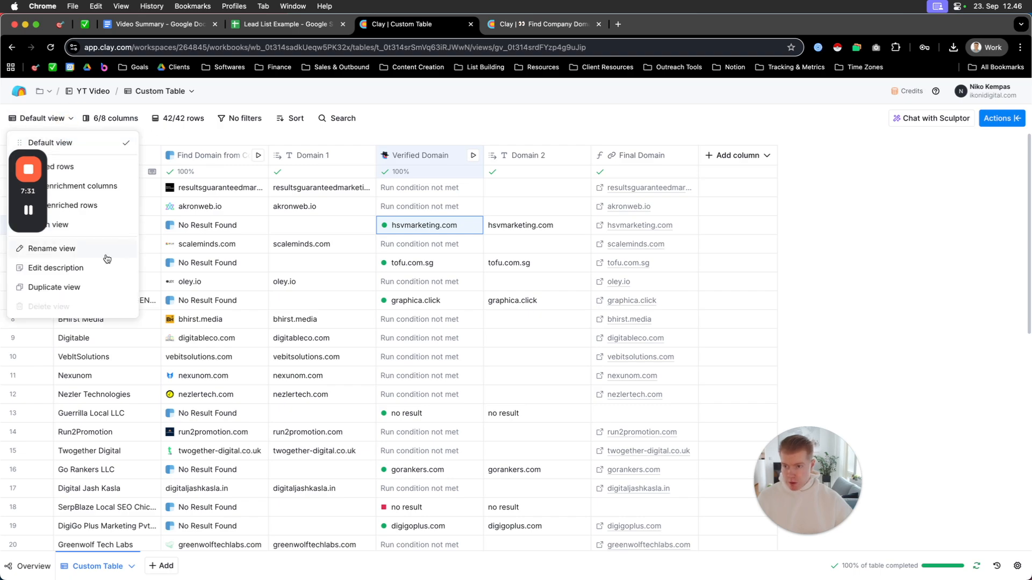
{"action": "left_click", "coordinate": [101, 288]}
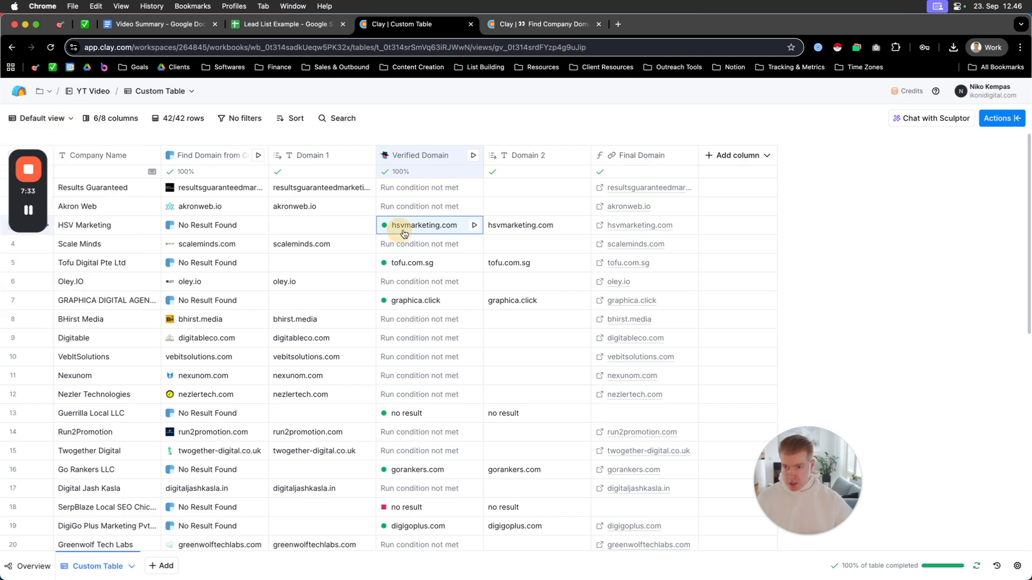
{"action": "left_click", "coordinate": [84, 120]}
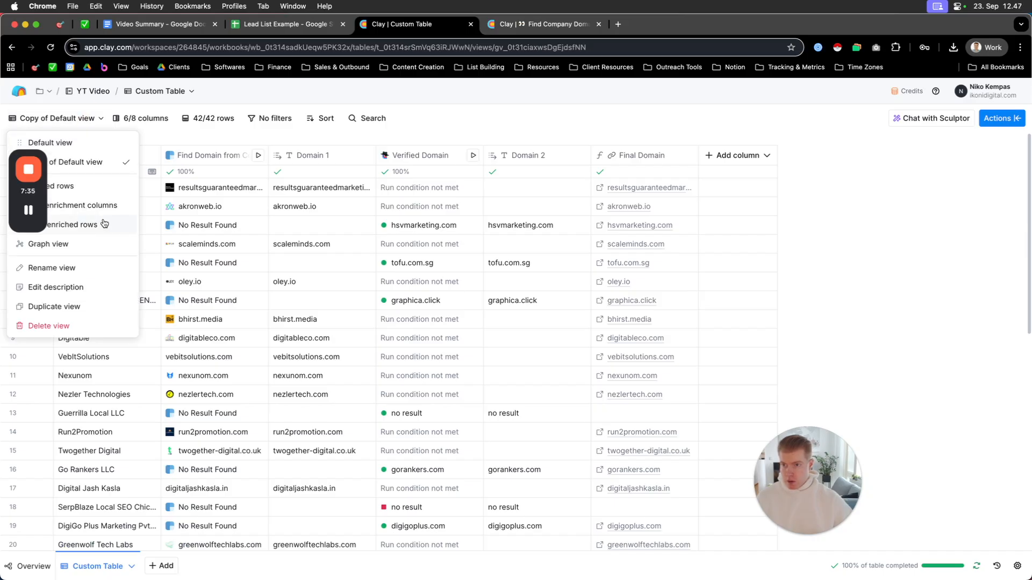
{"action": "left_click", "coordinate": [69, 268]}
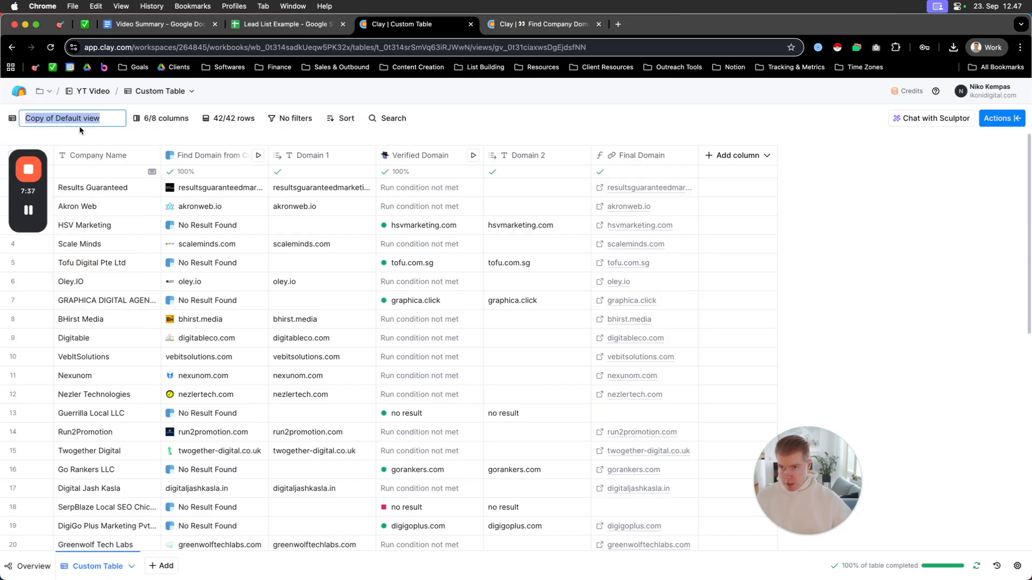
{"action": "left_click", "coordinate": [62, 118]}
{"action": "left_click_drag", "start_coordinate": [81, 117], "coordinate": [47, 117]}
{"action": "key", "text": "BackSpace"}
{"action": "key", "text": "BackSpace"}
{"action": "key", "text": "BackSpace"}
{"action": "key", "text": "BackSpace"}
{"action": "key", "text": "BackSpace"}
{"action": "key", "text": "BackSpace"}
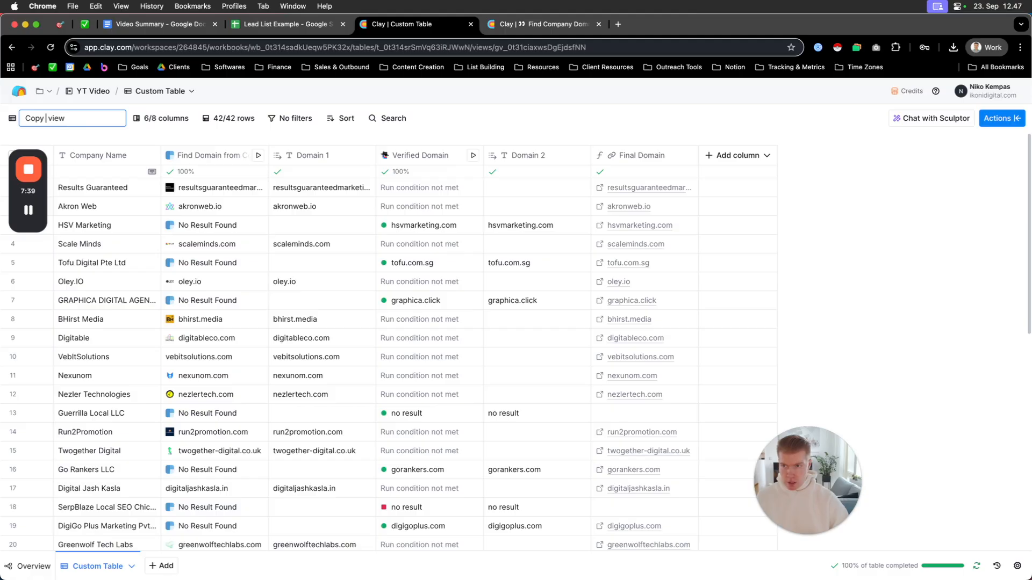
{"action": "type", "text": "Export"}
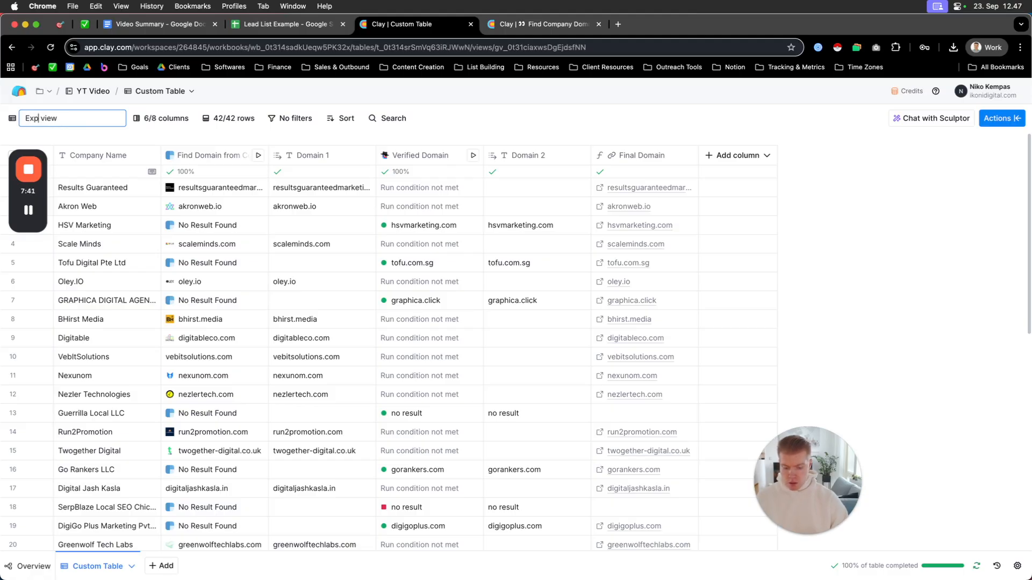
{"action": "key", "text": "Return"}
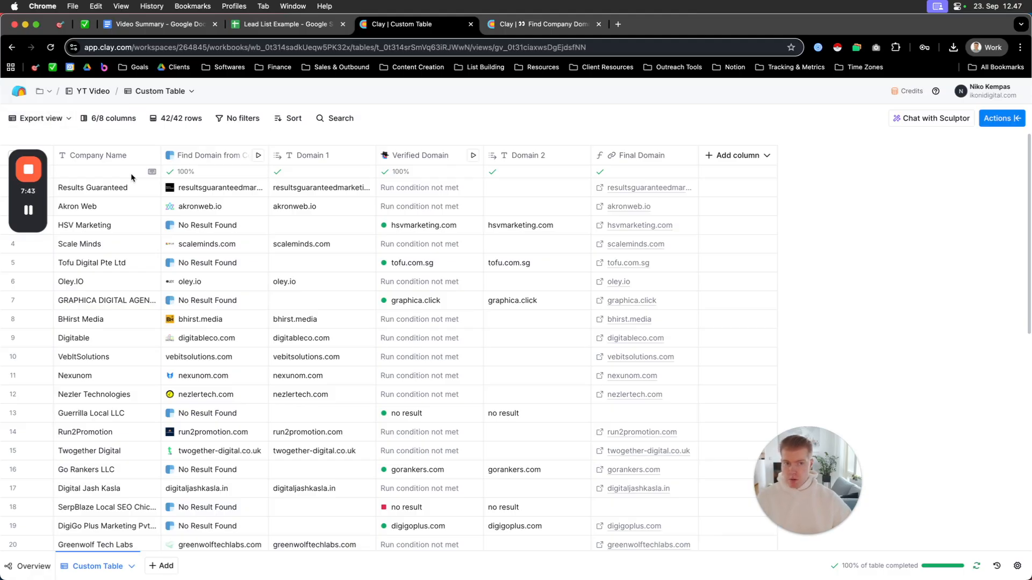
- Hide the Find Domain, Domain 1, Verified Domain and Domain 2 columns in the Export view
{"action": "left_click", "coordinate": [202, 160]}
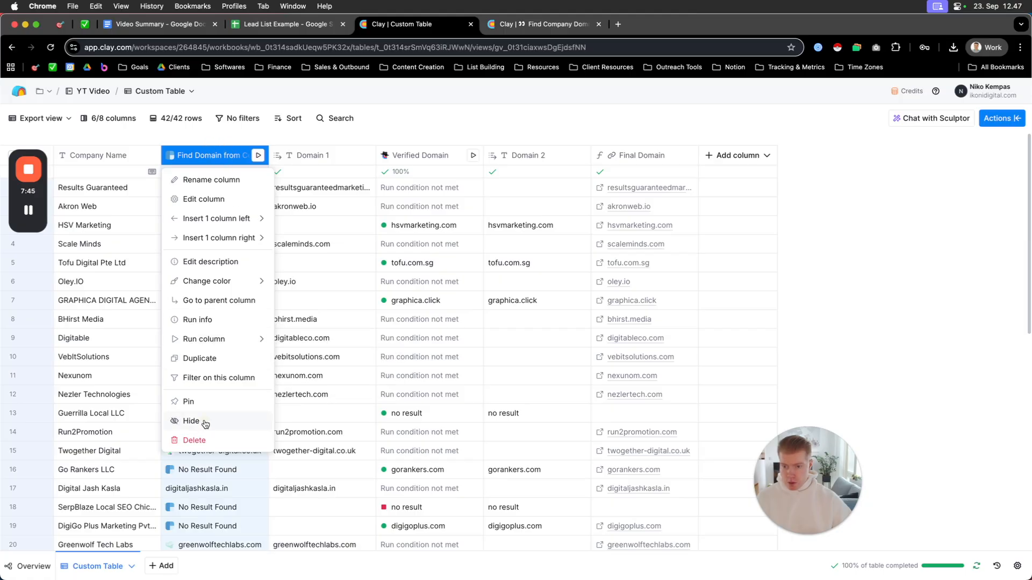
{"action": "left_click", "coordinate": [202, 422]}
{"action": "left_click", "coordinate": [237, 160]}
{"action": "left_click", "coordinate": [212, 468]}
{"action": "left_click", "coordinate": [224, 156]}
{"action": "left_click", "coordinate": [214, 422]}
{"action": "left_click", "coordinate": [227, 157]}
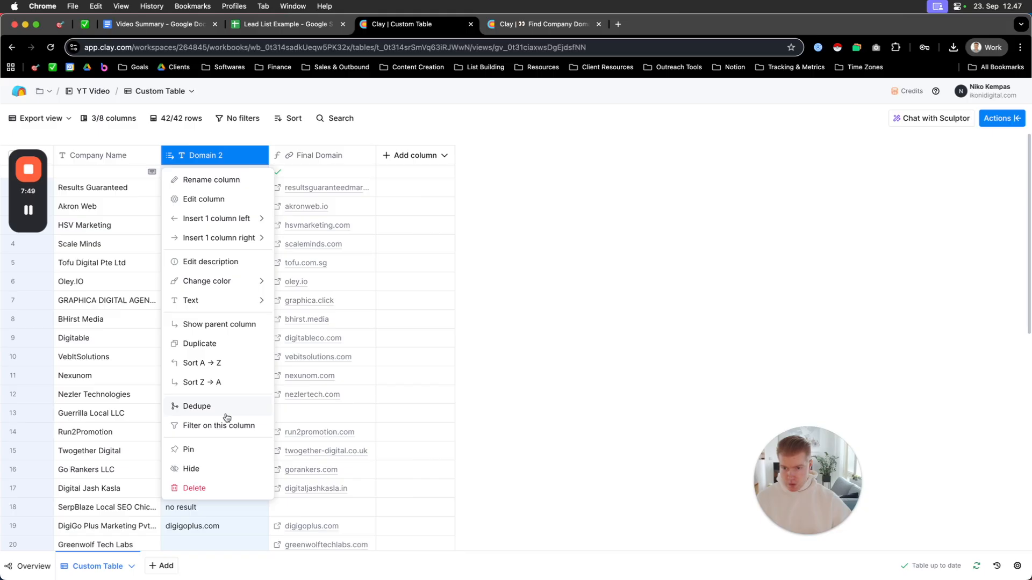
{"action": "left_click", "coordinate": [211, 471]}
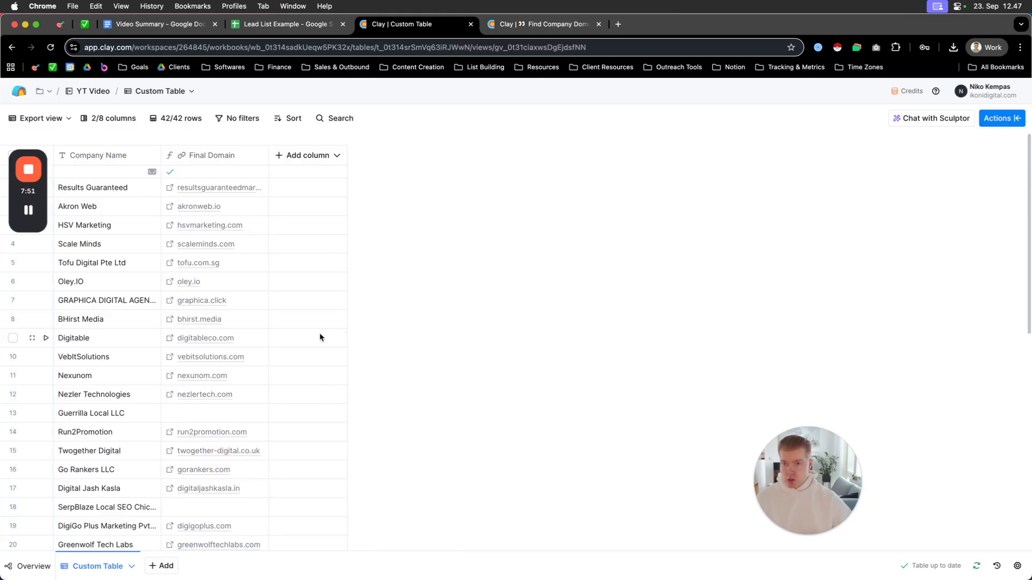
- Look through the Company Name and Final Domain rows of the Export view and switch back to the Default view
{"action": "scroll", "coordinate": [129, 321], "scroll_direction": "down", "scroll_amount": 10}
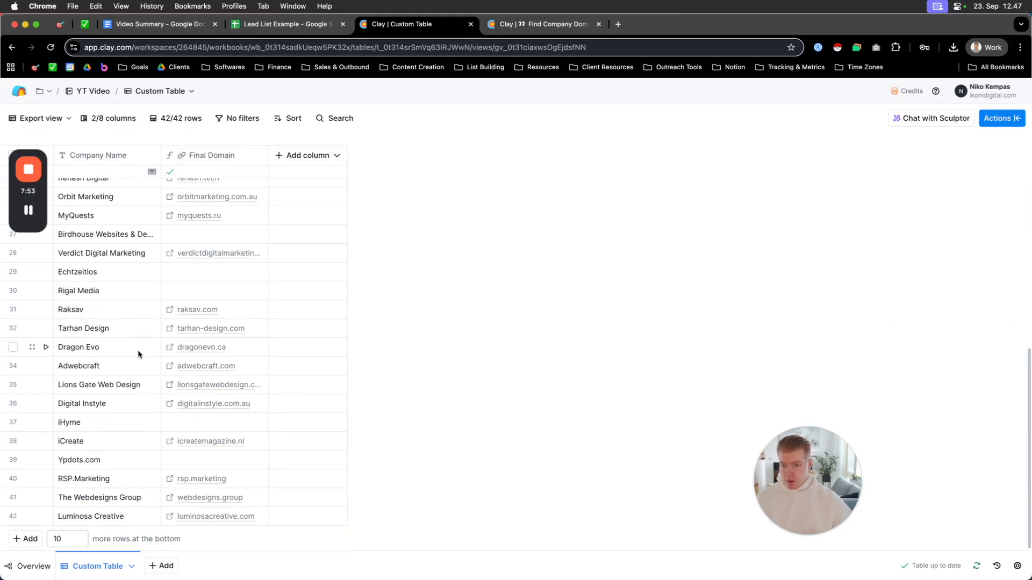
{"action": "scroll", "coordinate": [141, 346], "scroll_direction": "up", "scroll_amount": 10}
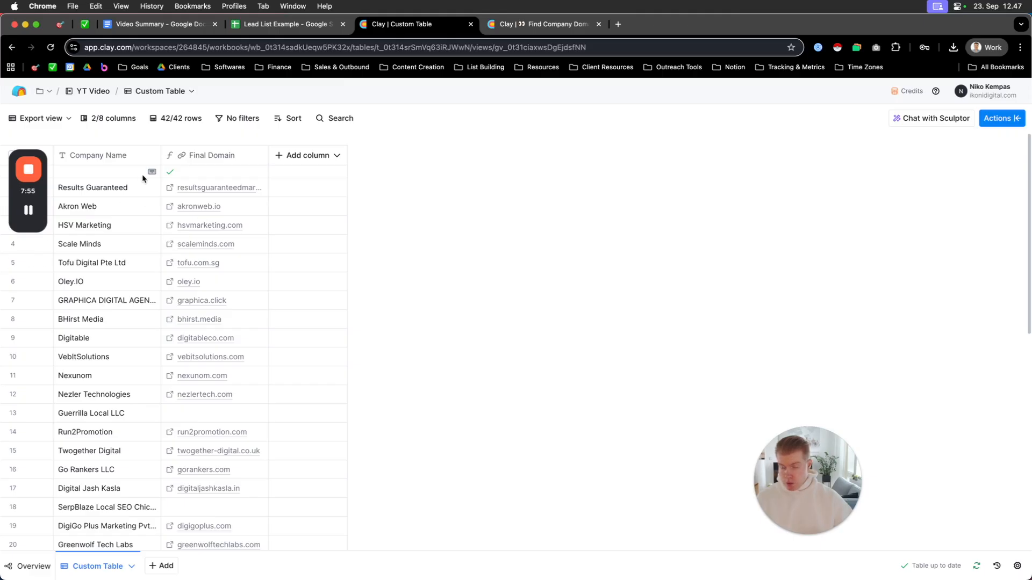
{"action": "scroll", "coordinate": [207, 273], "scroll_direction": "down", "scroll_amount": 2}
{"action": "scroll", "coordinate": [208, 275], "scroll_direction": "down", "scroll_amount": 8}
{"action": "scroll", "coordinate": [218, 308], "scroll_direction": "up", "scroll_amount": 10}
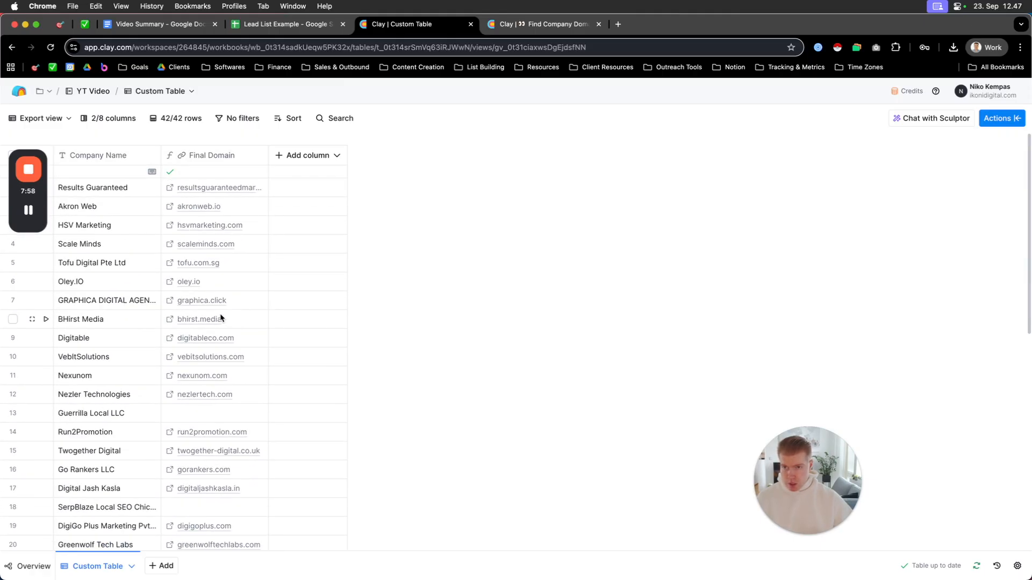
{"action": "left_click", "coordinate": [58, 123]}
{"action": "left_click", "coordinate": [80, 142]}
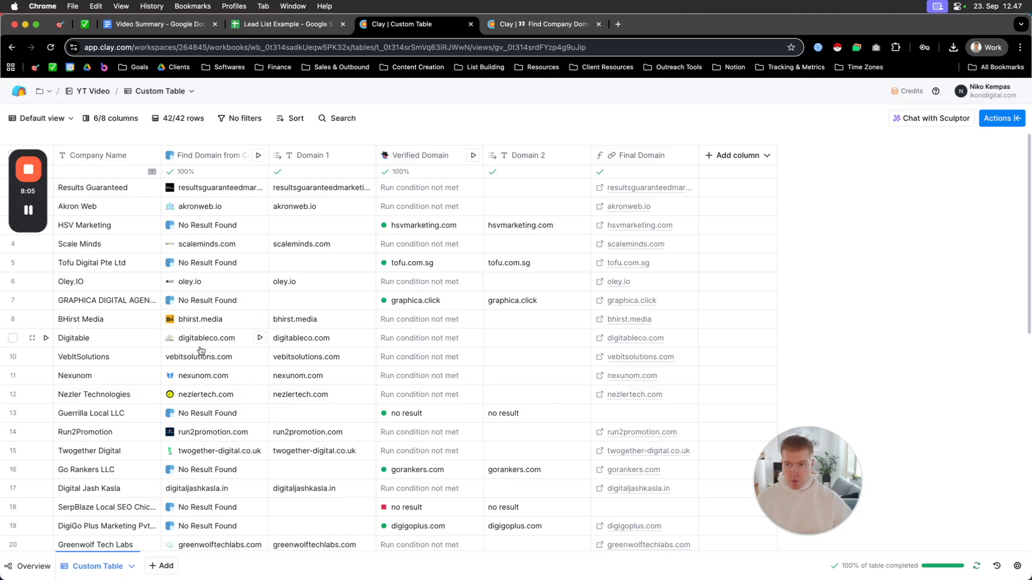
- Examine the total AI provider cost in the Verified Domain cell details for HSV Marketing, Tofu Digital, Graphica and Go Rankers
{"action": "left_click", "coordinate": [409, 227]}
{"action": "mouse_move", "coordinate": [913, 304]}
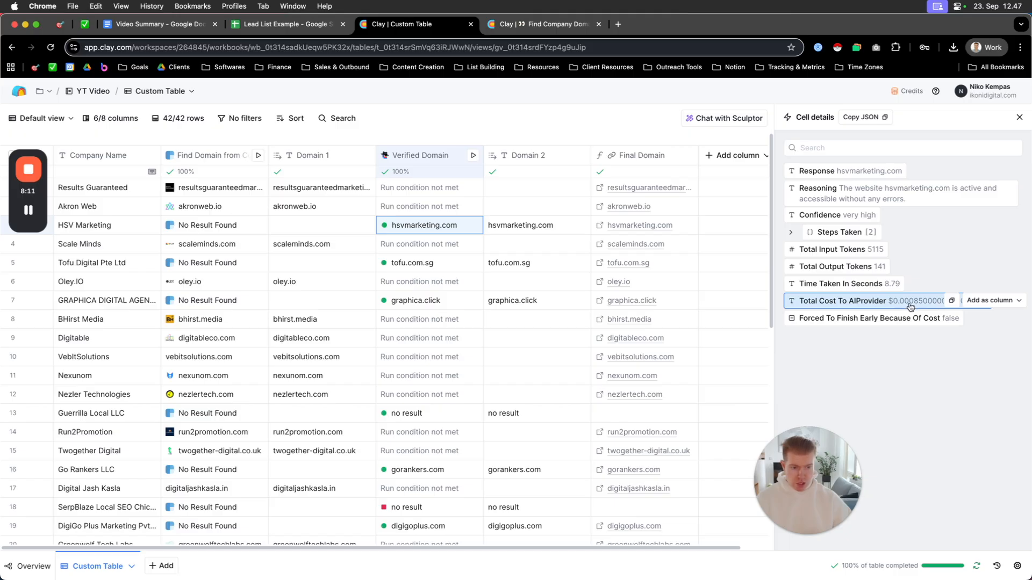
{"action": "left_click", "coordinate": [425, 265]}
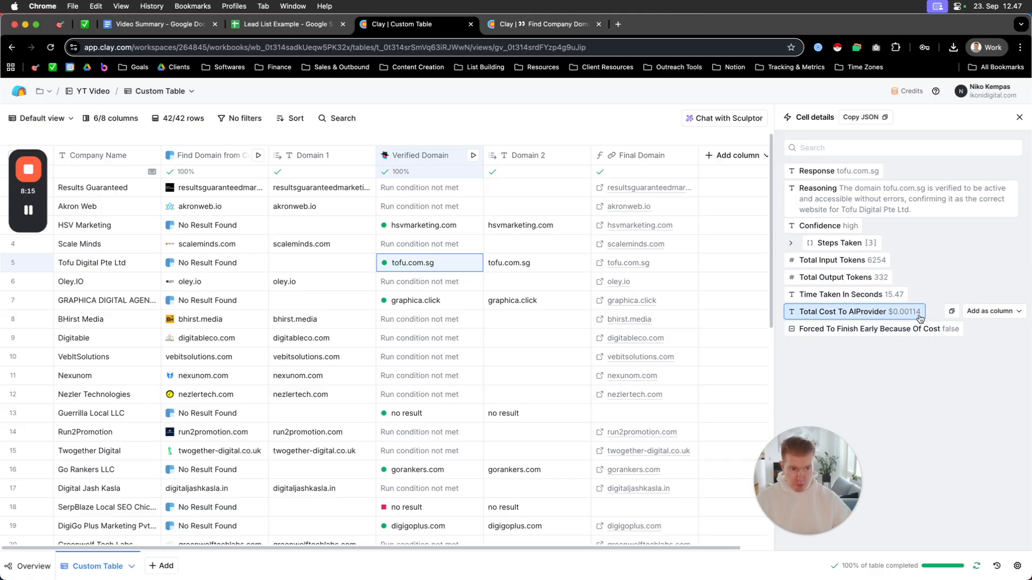
{"action": "left_click", "coordinate": [443, 304]}
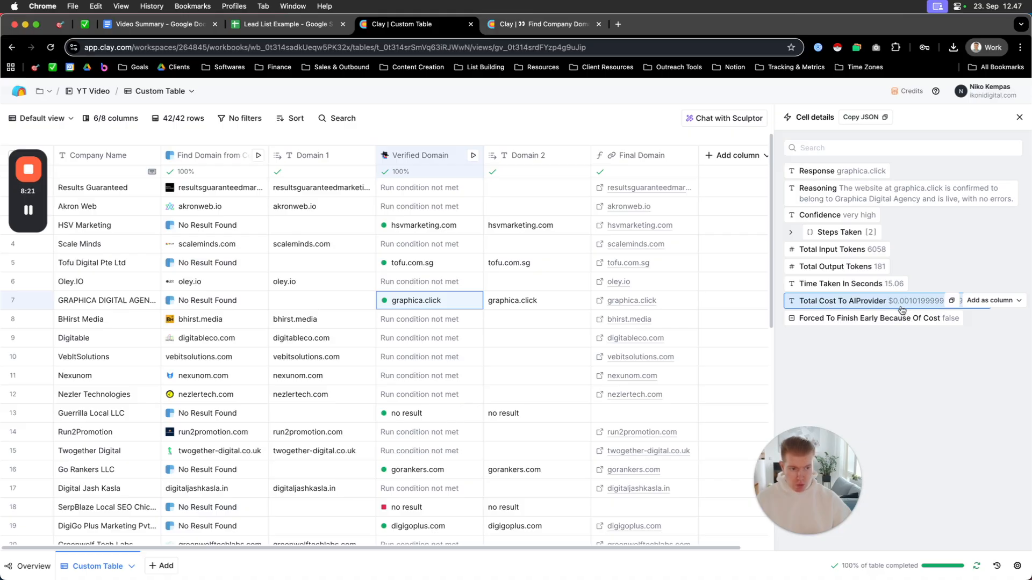
{"action": "left_click", "coordinate": [409, 470]}
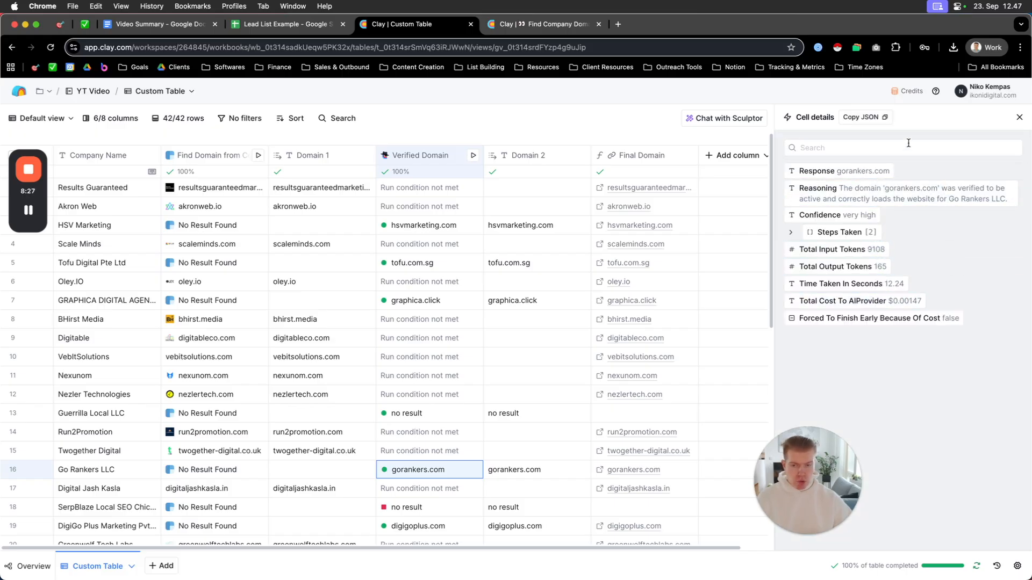
{"action": "left_click", "coordinate": [1019, 117]}
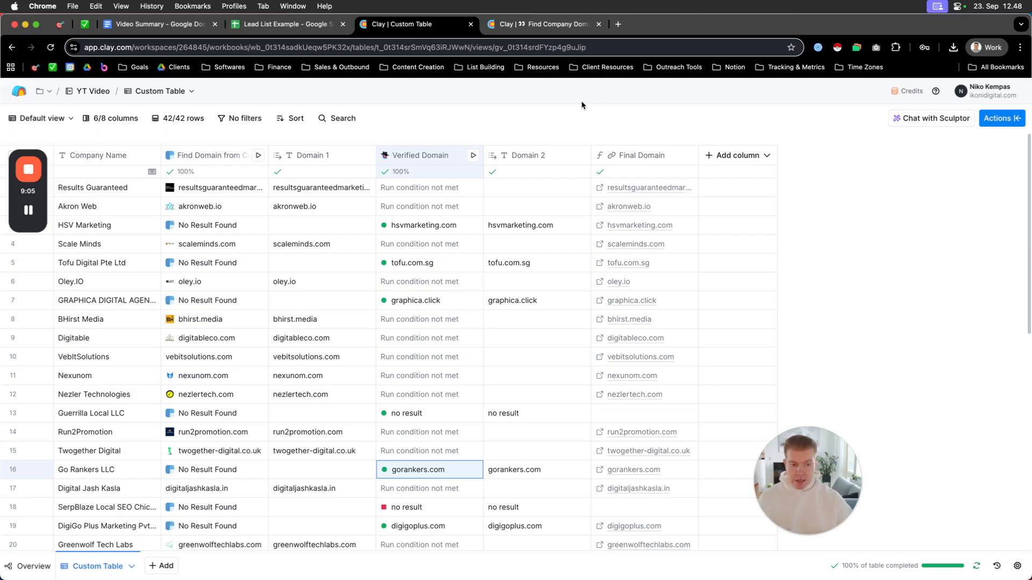
- Review the Verified Domain column's use case, model, account and prompt settings and close them
{"action": "left_click", "coordinate": [420, 157]}
{"action": "left_click", "coordinate": [422, 198]}
{"action": "scroll", "coordinate": [898, 333], "scroll_direction": "down", "scroll_amount": 2}
{"action": "scroll", "coordinate": [898, 334], "scroll_direction": "up", "scroll_amount": 2}
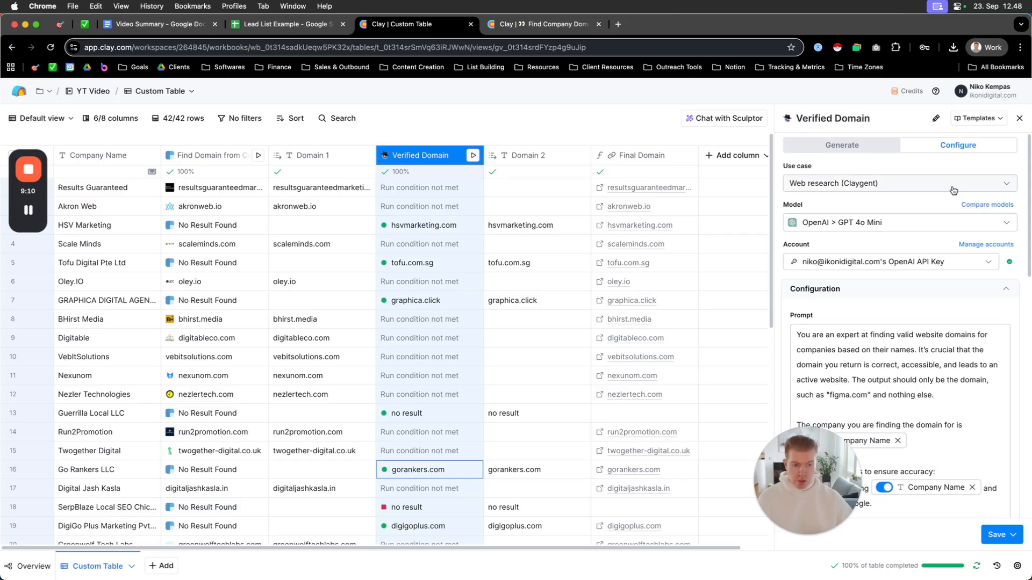
{"action": "left_click", "coordinate": [1019, 118]}
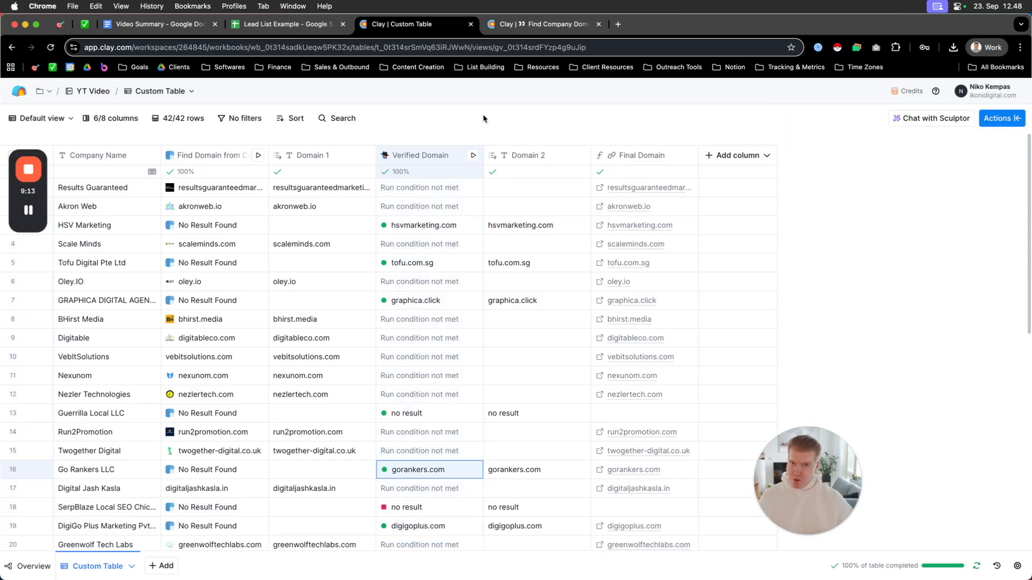